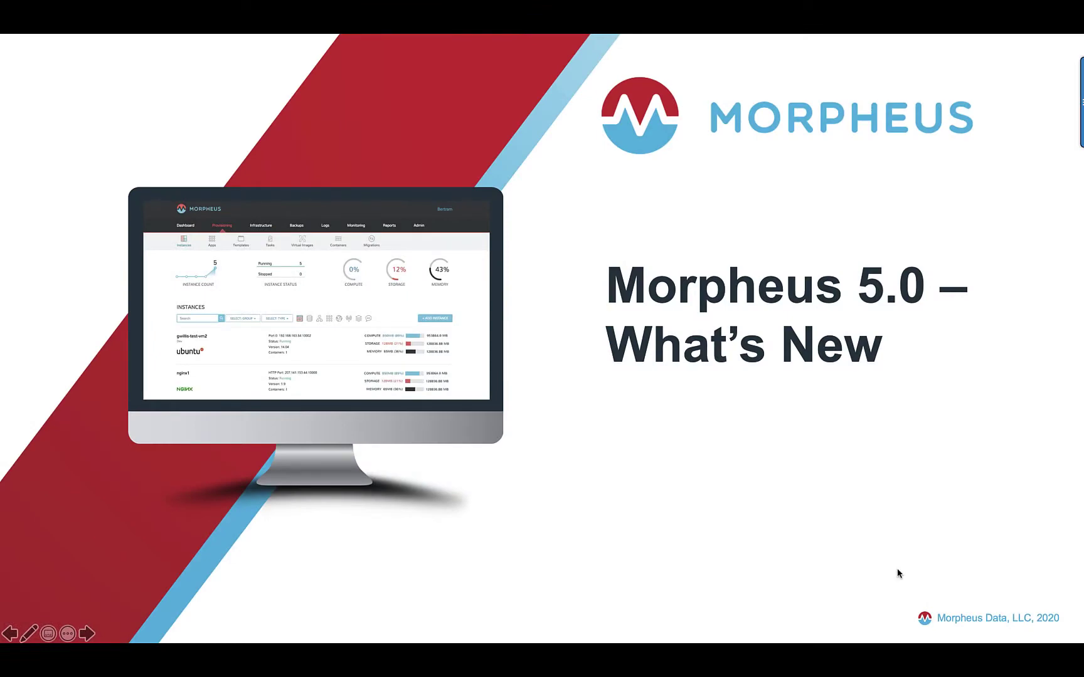
- Advance to the Morpheus 5.0 what's-new summary slide before moving to the live dashboard
{"action": "key", "text": "Right"}
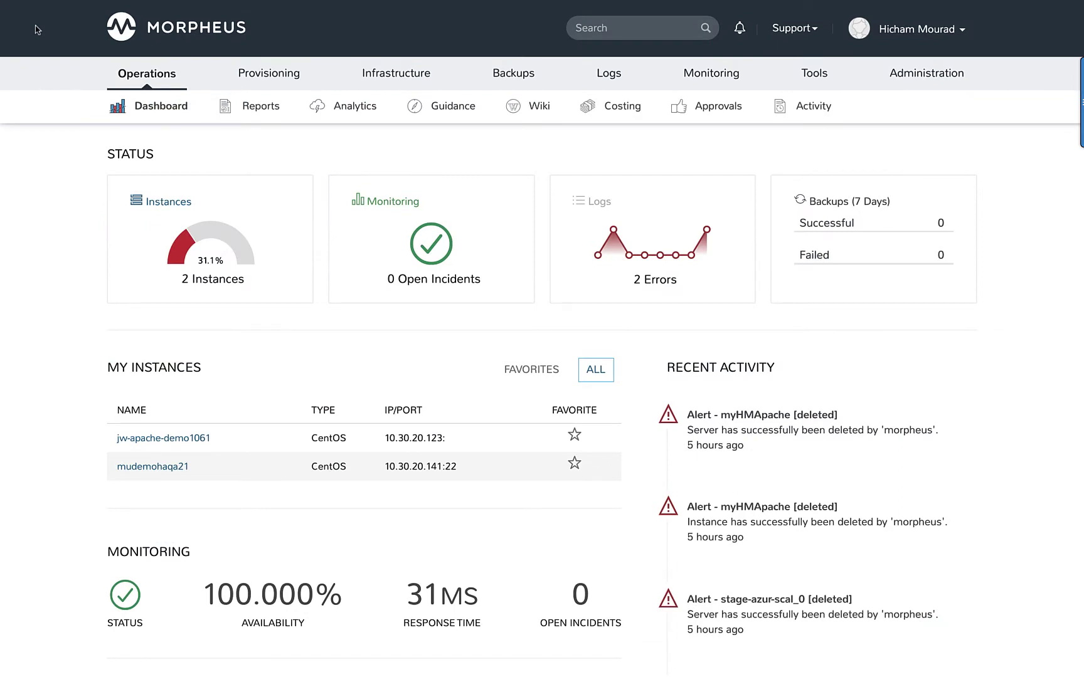
- Show the user settings menu with the persona choices from the header
{"action": "left_click", "coordinate": [962, 31]}
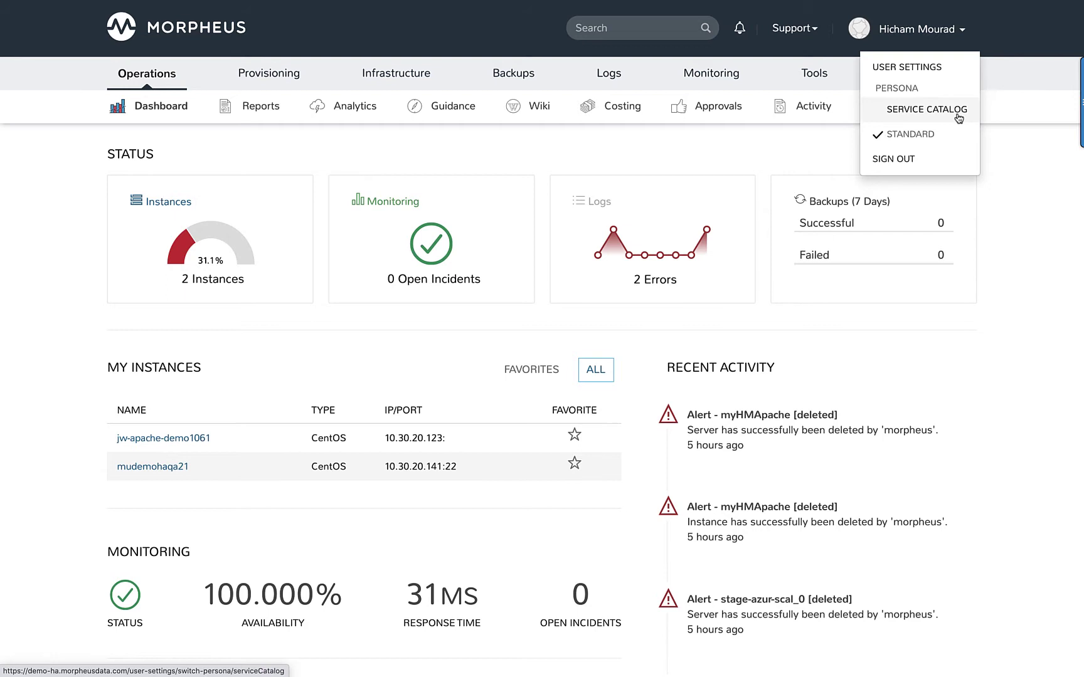
- Switch to the Service Catalog persona and list the full catalog of orderable items
{"action": "left_click", "coordinate": [954, 111]}
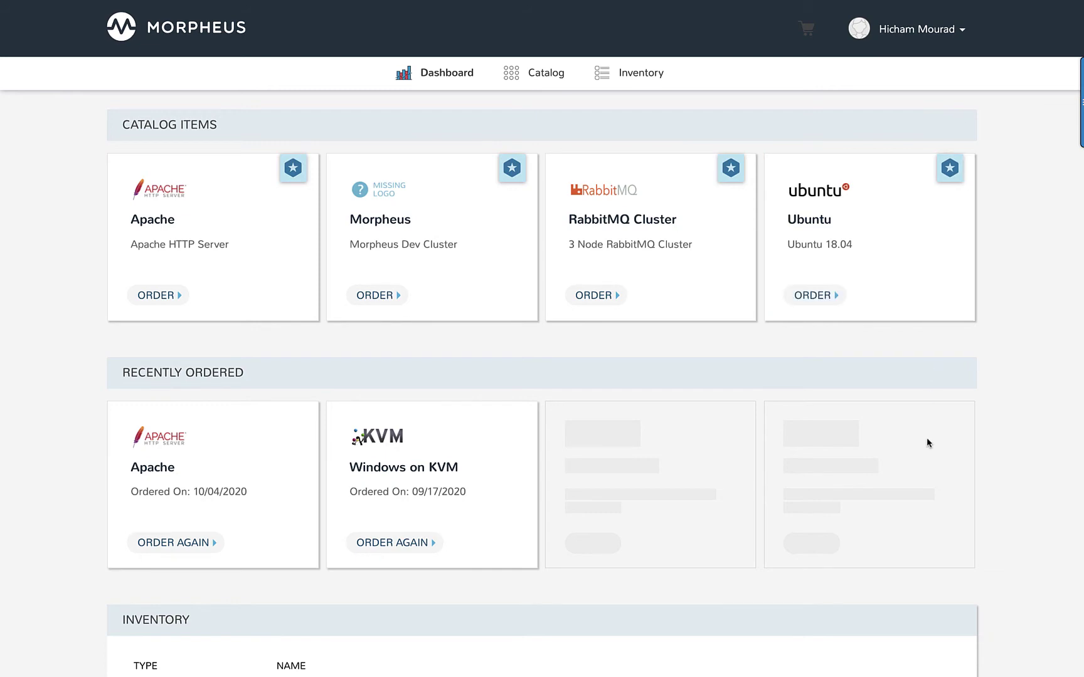
{"action": "scroll", "coordinate": [928, 443], "scroll_direction": "down", "scroll_amount": 5}
{"action": "scroll", "coordinate": [928, 443], "scroll_direction": "down", "scroll_amount": 3}
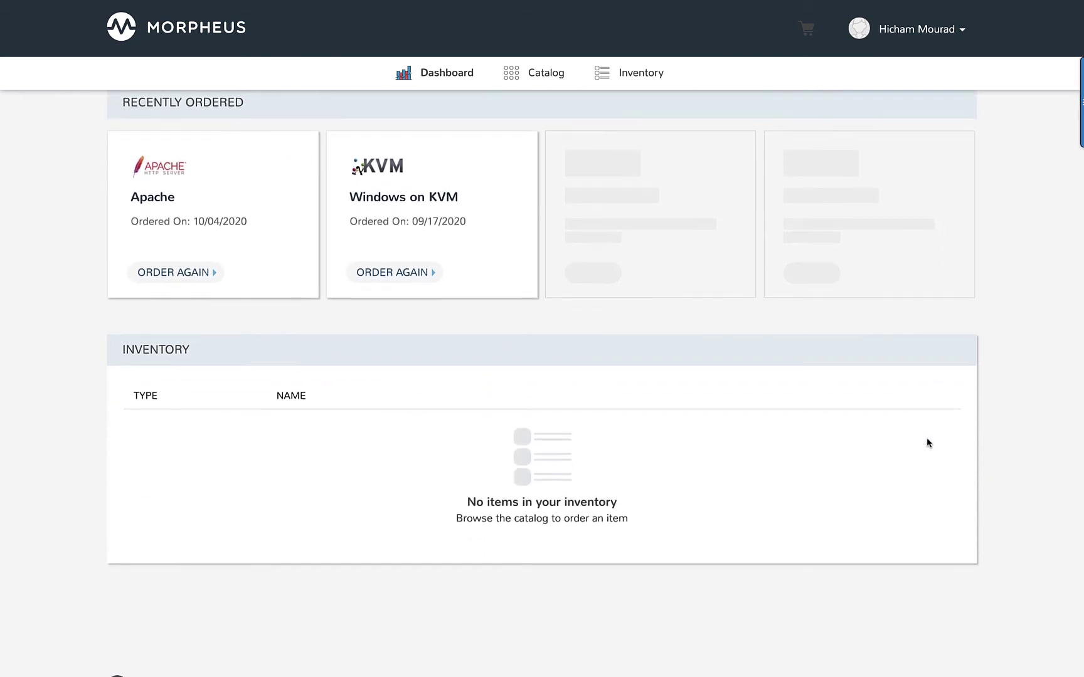
{"action": "scroll", "coordinate": [928, 443], "scroll_direction": "up", "scroll_amount": 8}
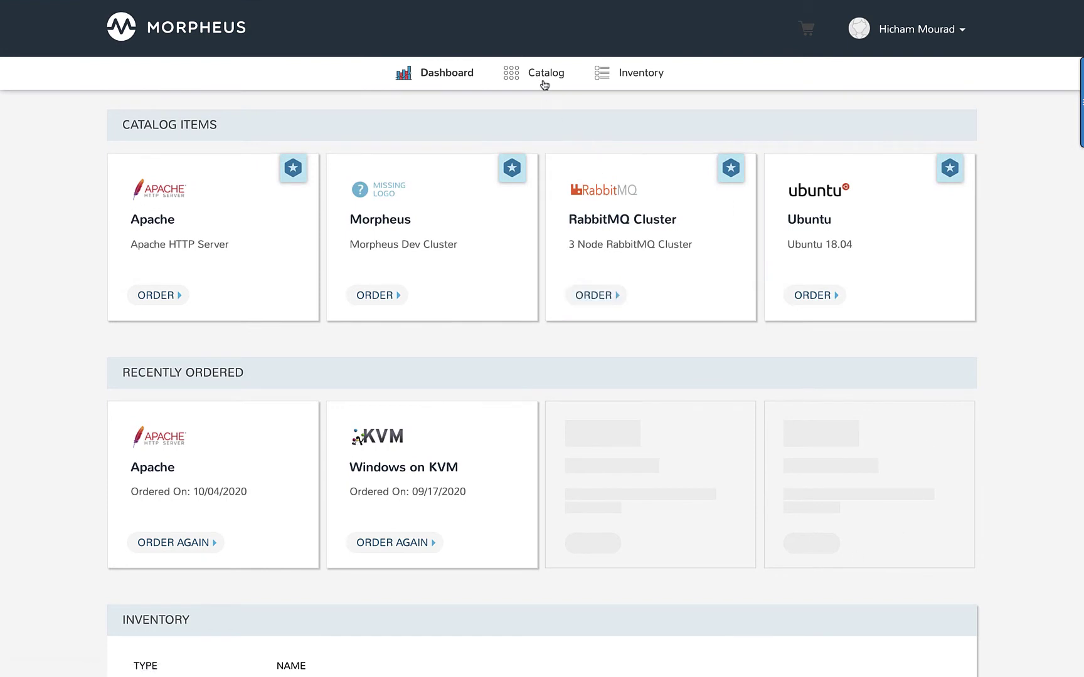
{"action": "left_click", "coordinate": [544, 72]}
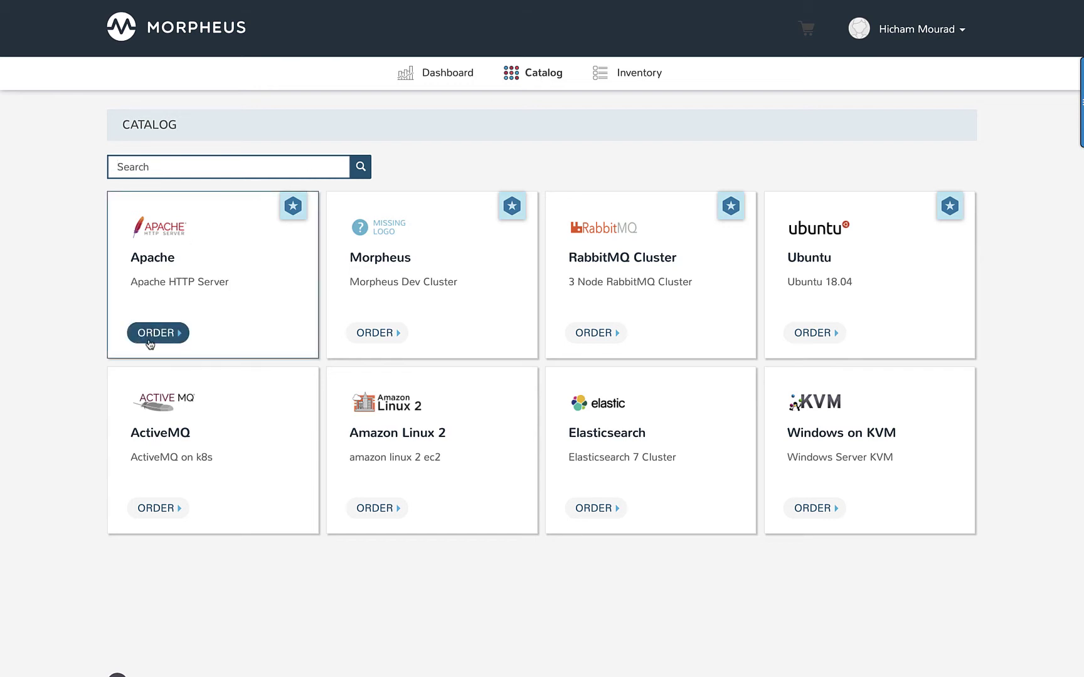
- Add an Apache HTTP Server instance named MyApacheServer to the cart
{"action": "left_click", "coordinate": [153, 332]}
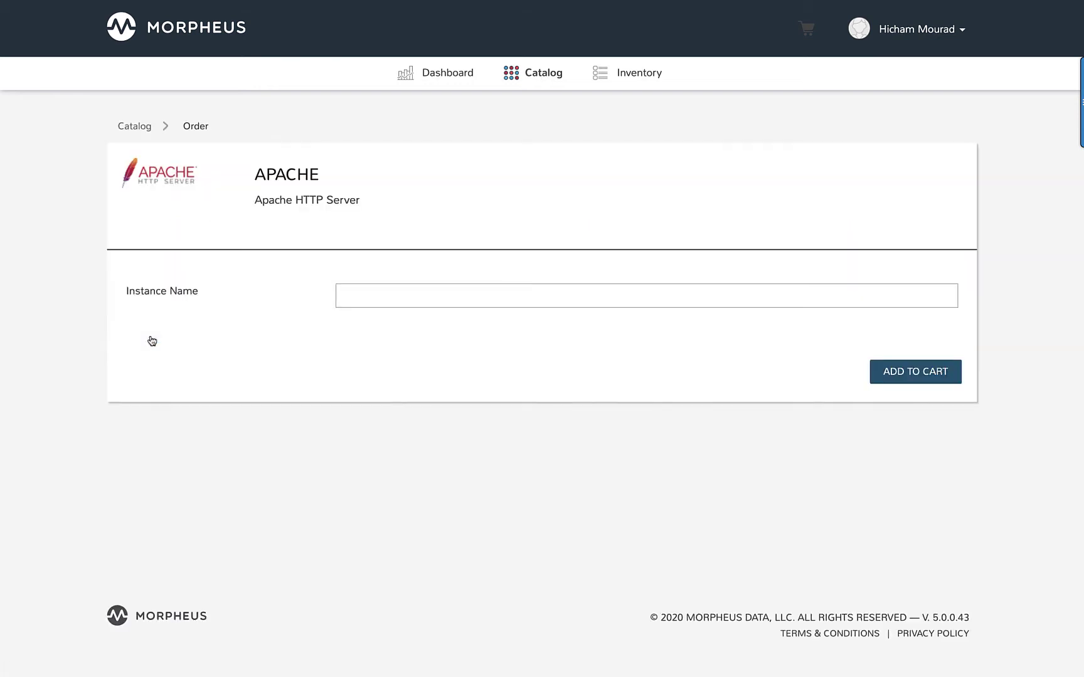
{"action": "left_click", "coordinate": [409, 300]}
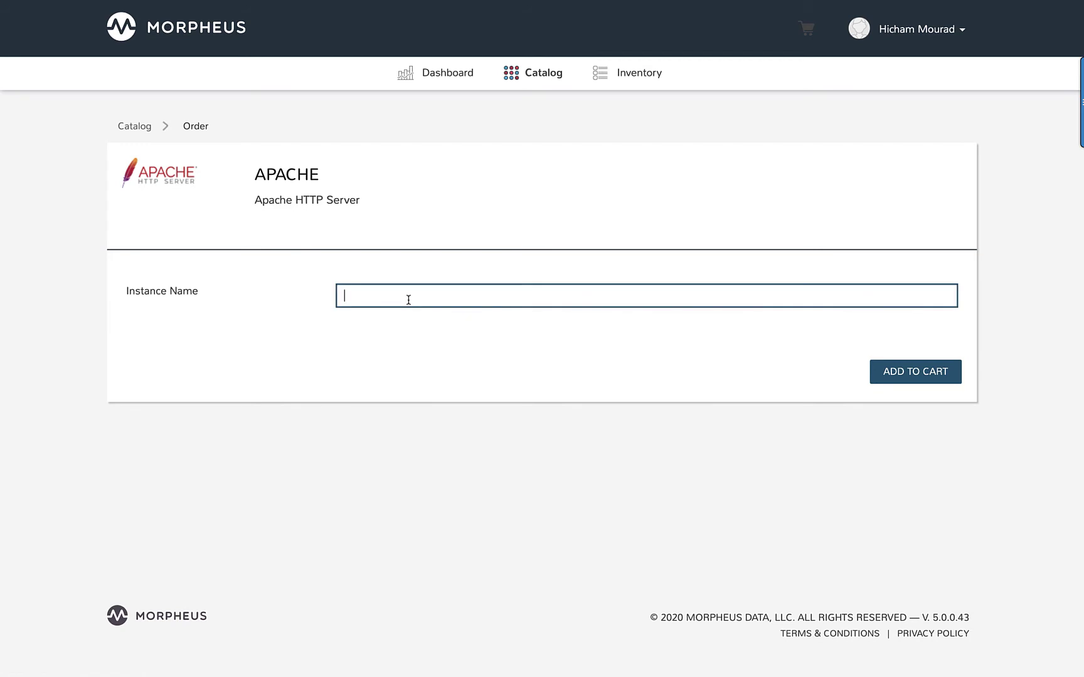
{"action": "type", "text": "My Ap"}
{"action": "type", "text": "acheServer"}
{"action": "left_click", "coordinate": [912, 377]}
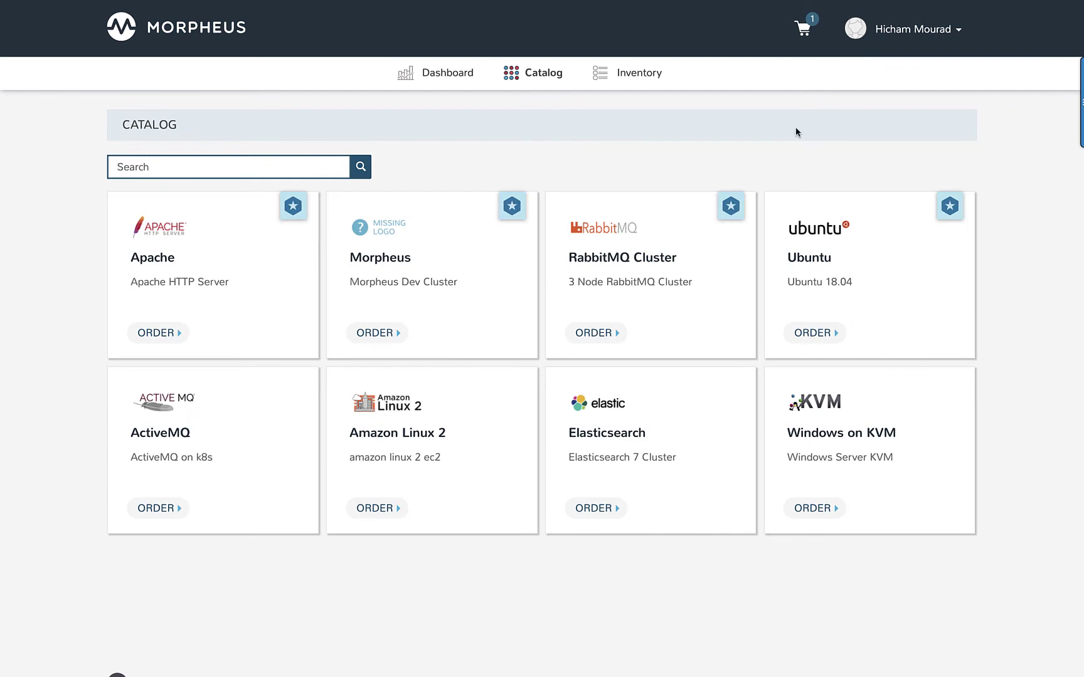
- Review the cart and place the MyApacheServer order at $36.00/month
{"action": "left_click", "coordinate": [802, 29]}
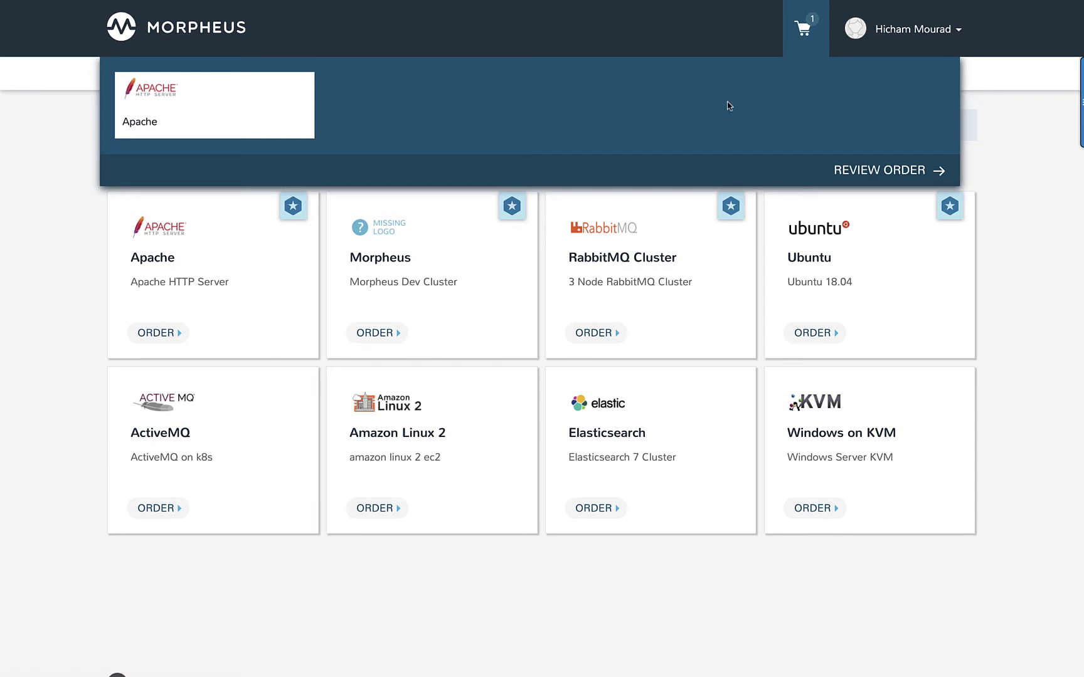
{"action": "left_click", "coordinate": [880, 171]}
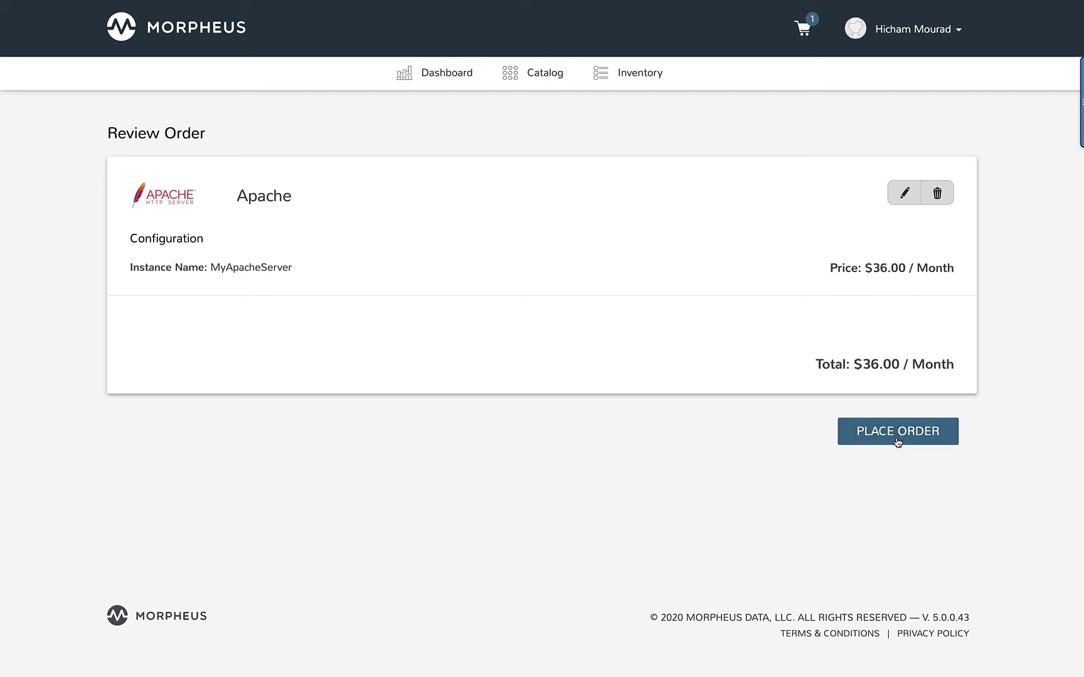
{"action": "left_click", "coordinate": [898, 442]}
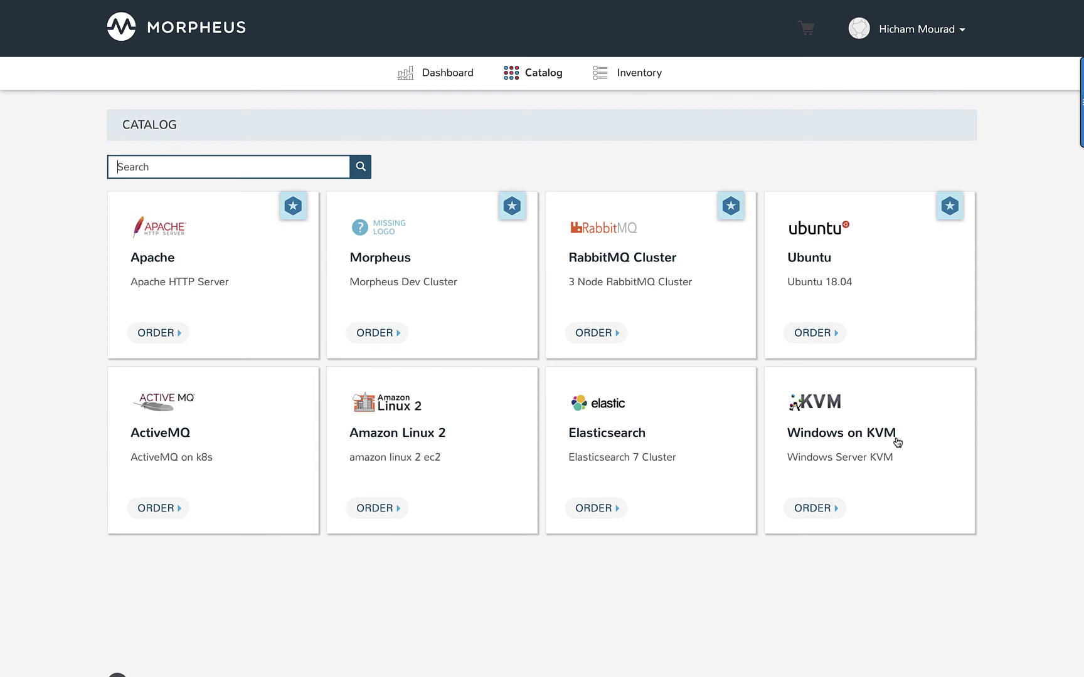
- View the details of MyApacheServer in the inventory of ordered items
{"action": "left_click", "coordinate": [639, 73]}
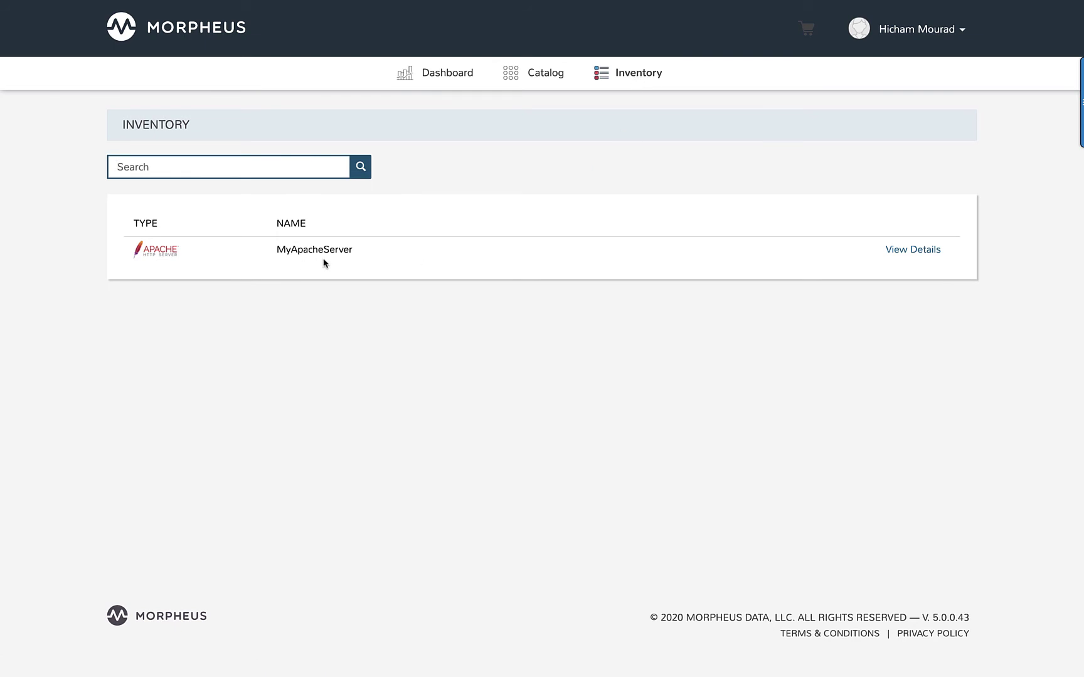
{"action": "left_click", "coordinate": [922, 253]}
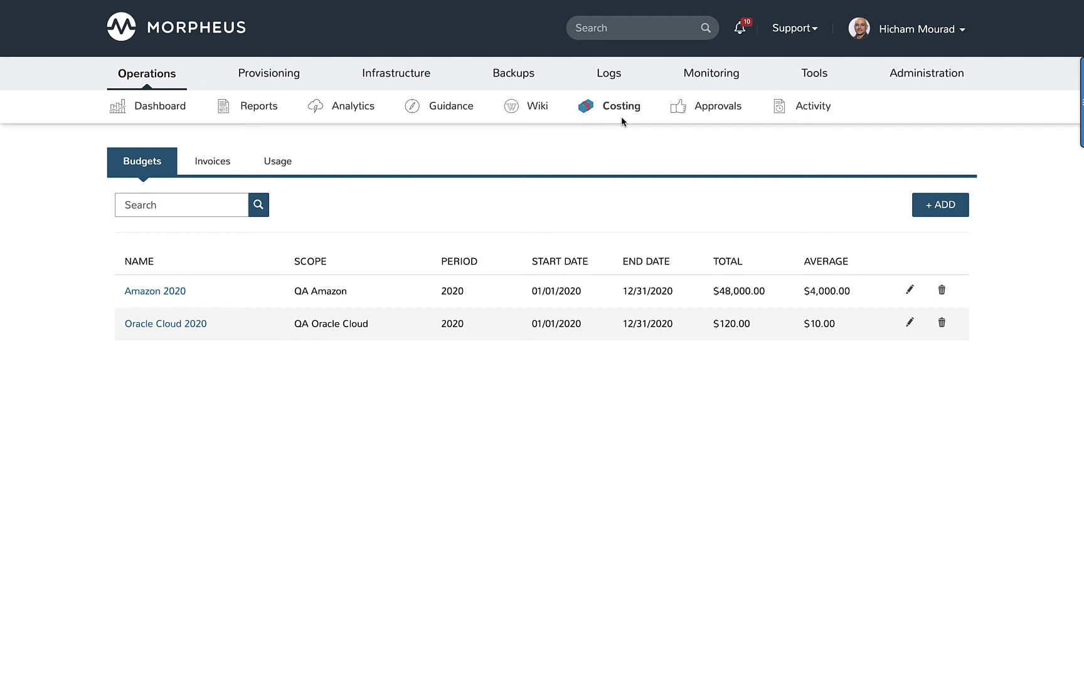
- List the invoices, keeping the All Clouds and All Types filters
{"action": "left_click", "coordinate": [212, 164]}
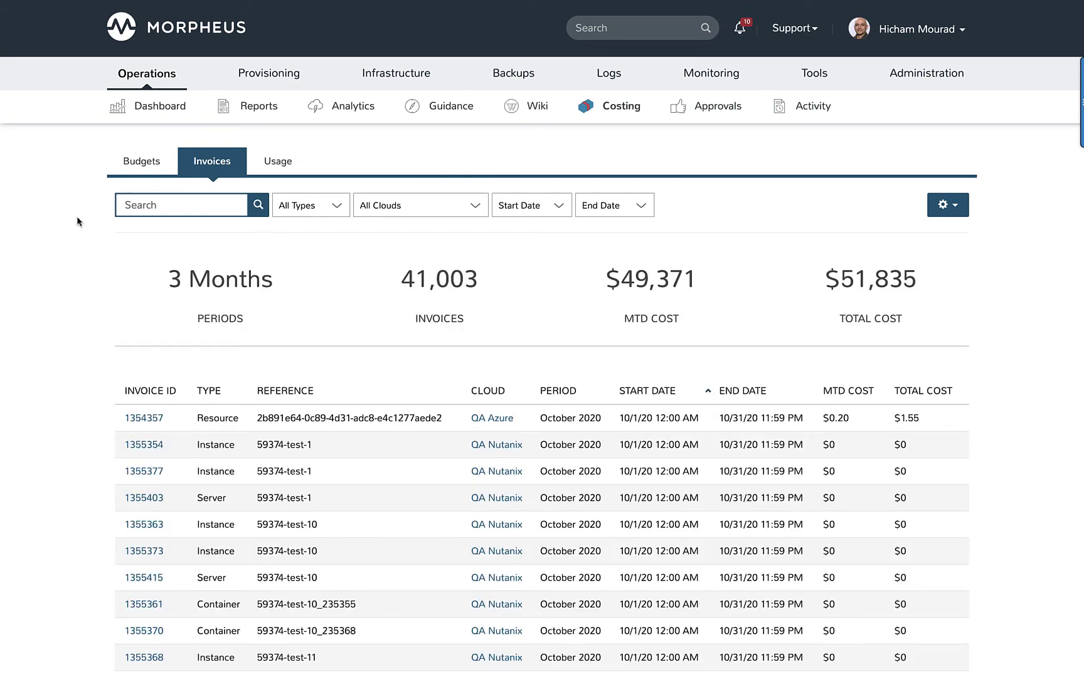
{"action": "left_click", "coordinate": [474, 206]}
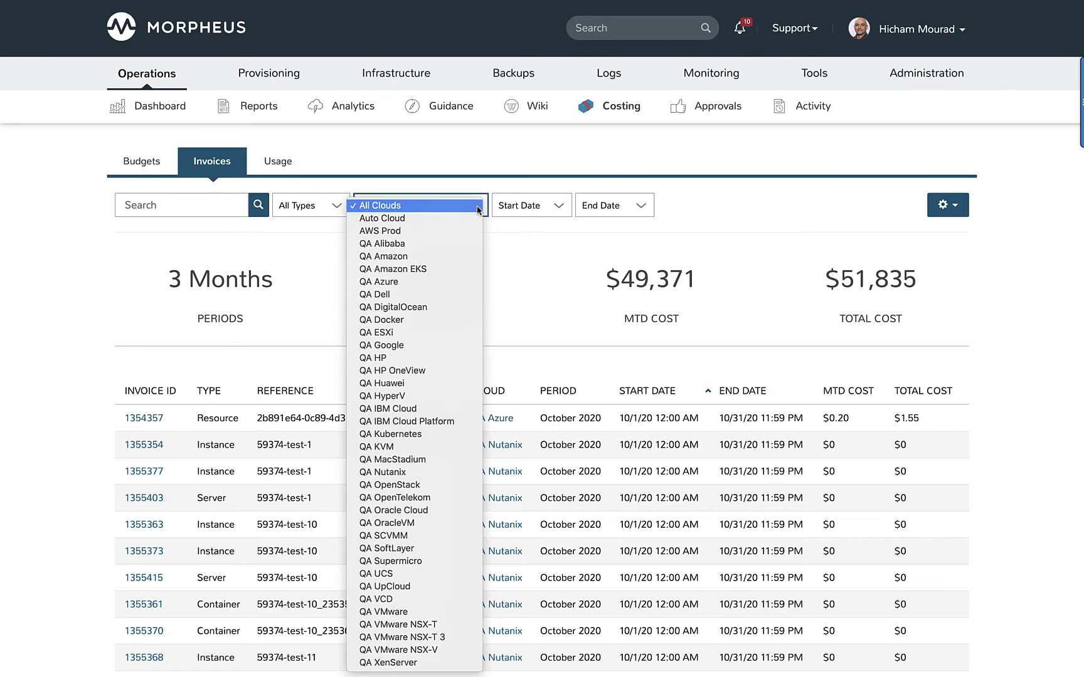
{"action": "left_click", "coordinate": [316, 226]}
{"action": "left_click", "coordinate": [336, 206]}
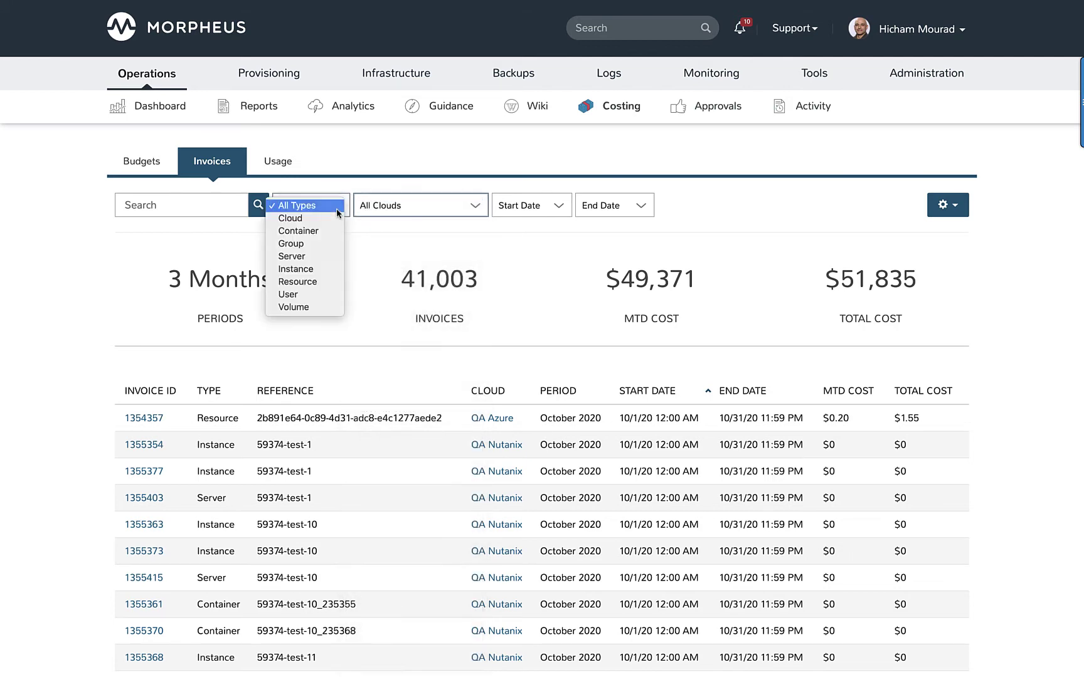
{"action": "left_click", "coordinate": [211, 247]}
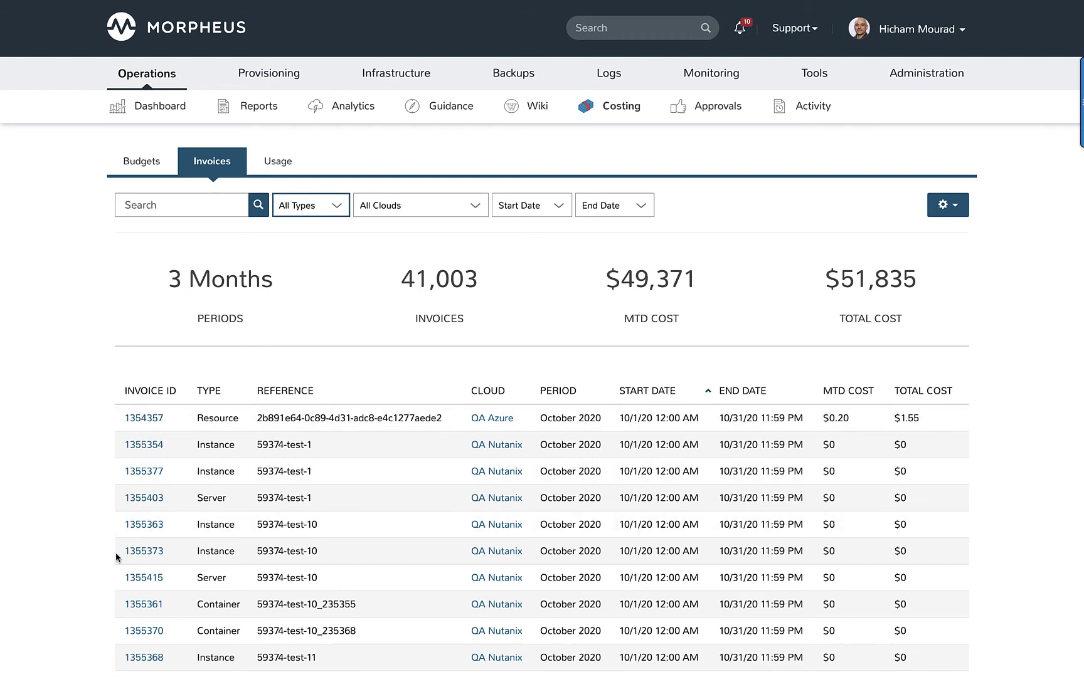
- Sort the invoices by total cost so the largest credits come first
{"action": "left_click", "coordinate": [912, 396]}
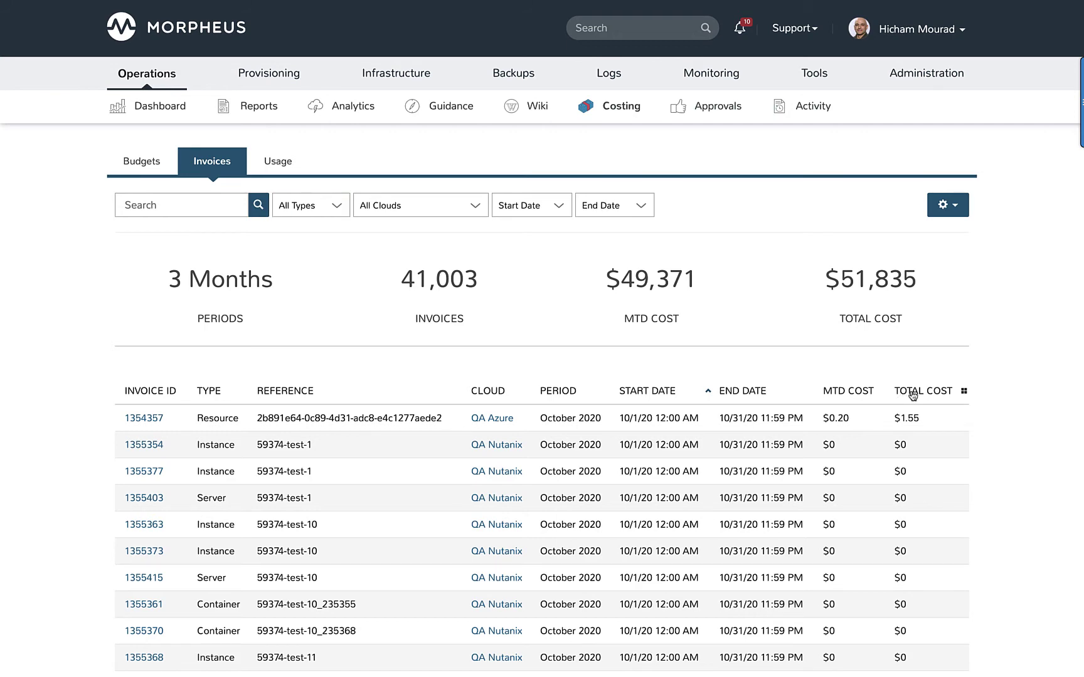
{"action": "left_click", "coordinate": [923, 392]}
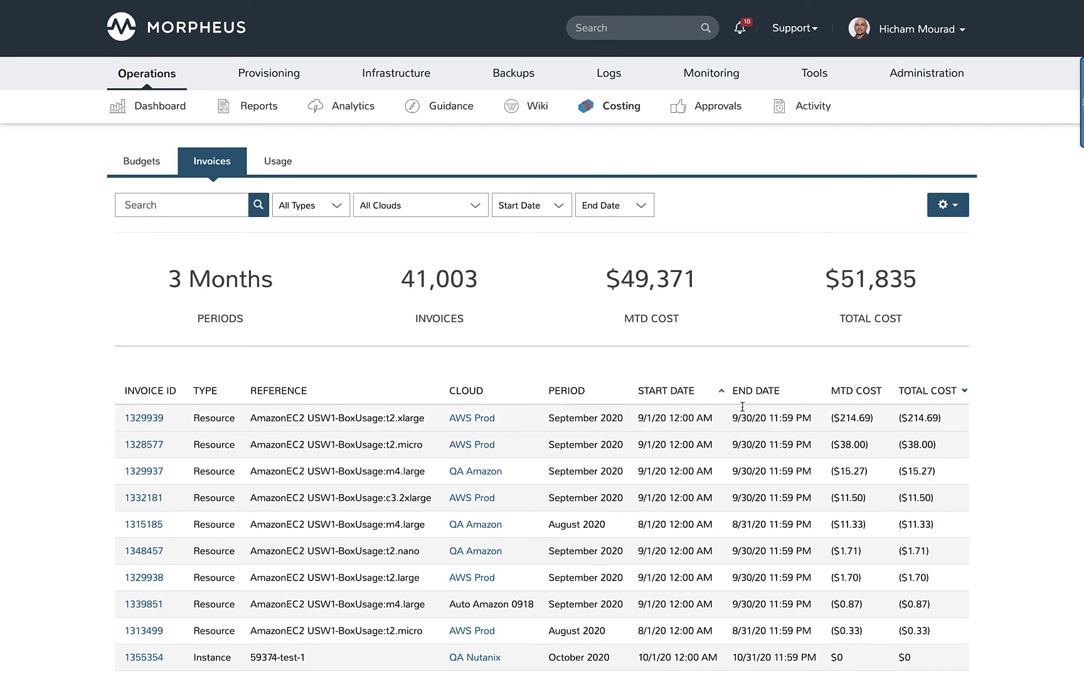
{"action": "left_click", "coordinate": [141, 419]}
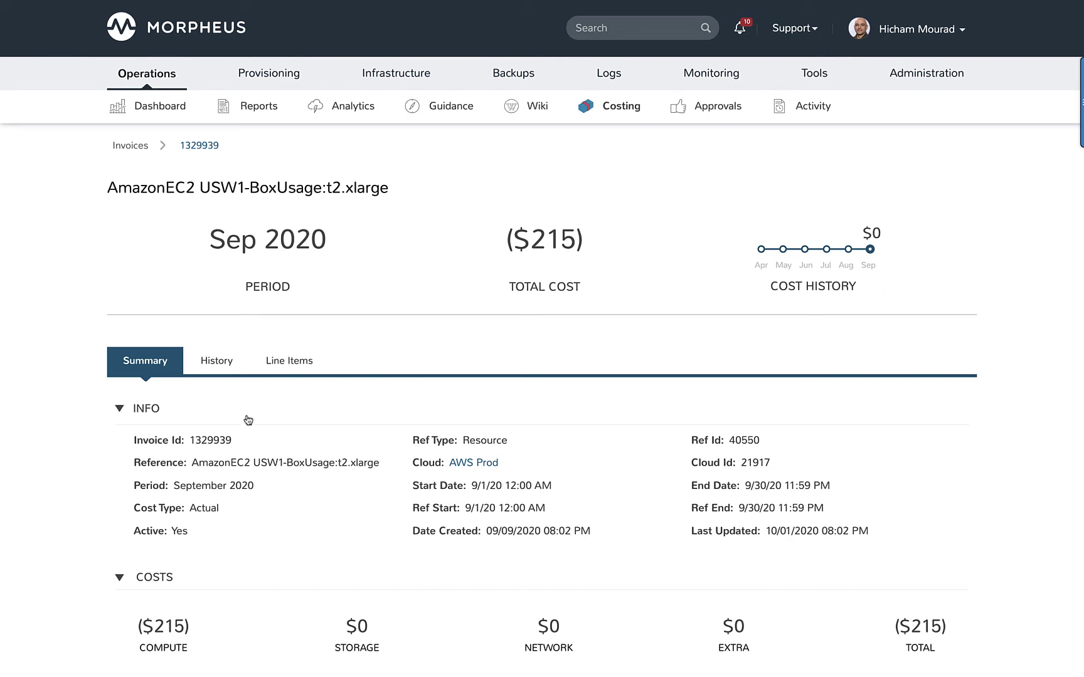
{"action": "left_click", "coordinate": [220, 362]}
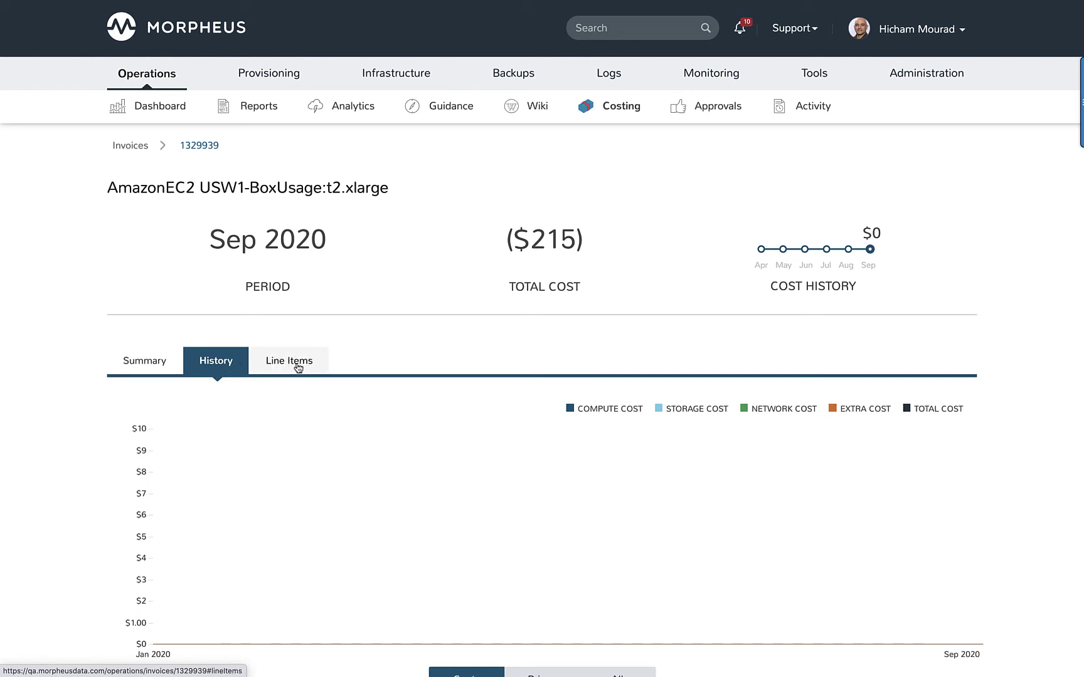
{"action": "left_click", "coordinate": [297, 362]}
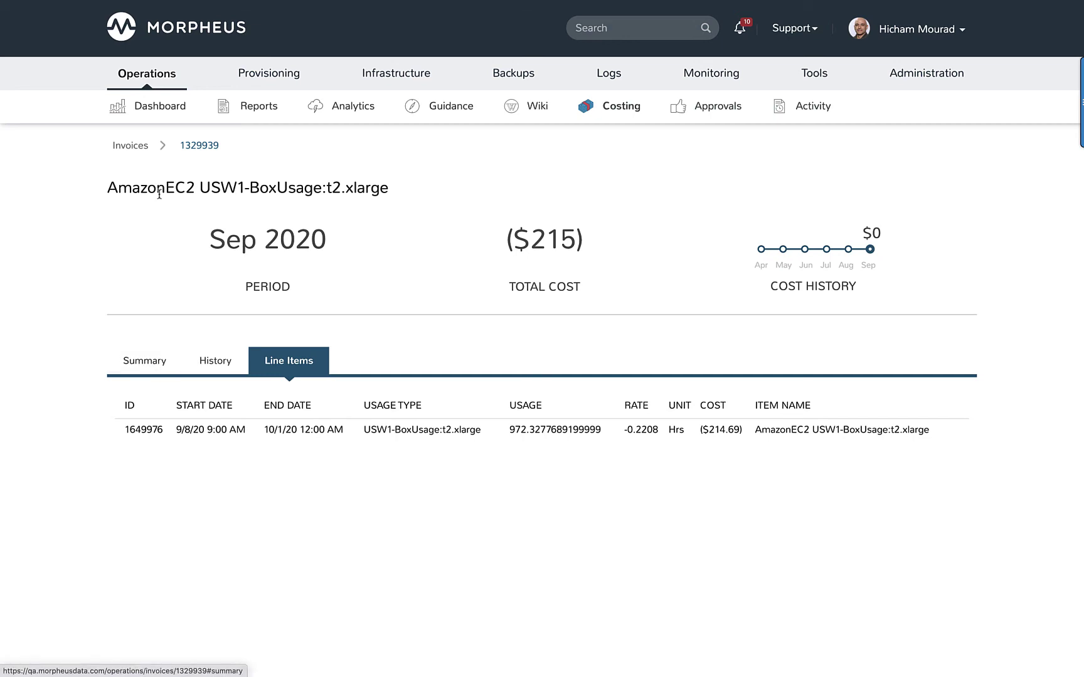
{"action": "left_click", "coordinate": [130, 145]}
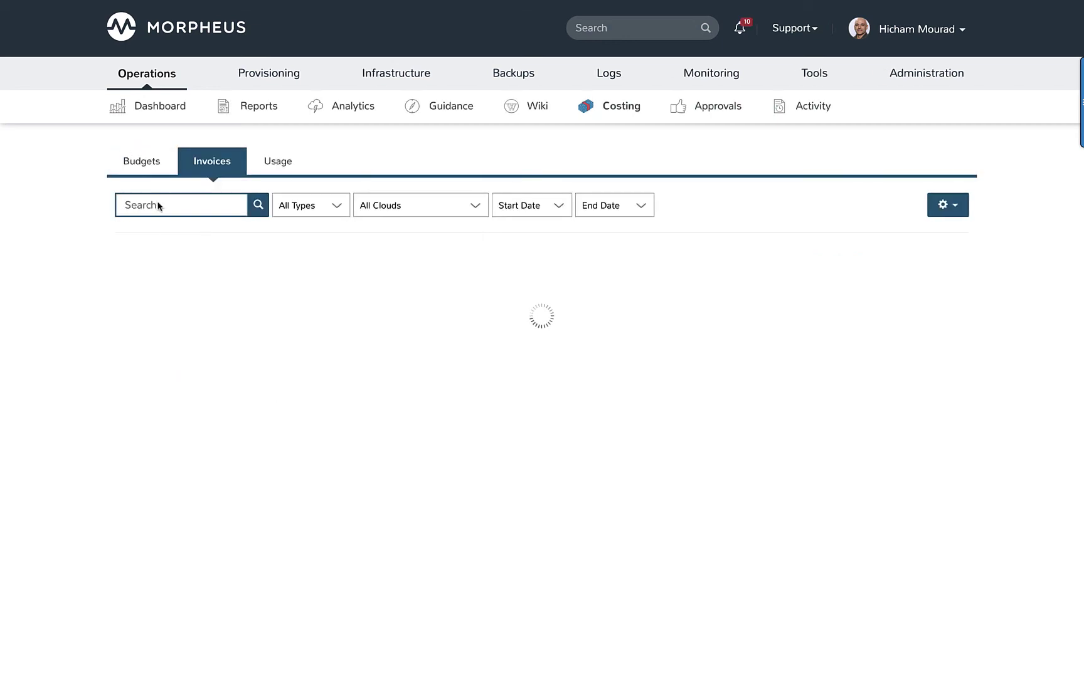
- Turn on advanced invoice filters and browse the invoice list column choices
{"action": "left_click", "coordinate": [959, 210]}
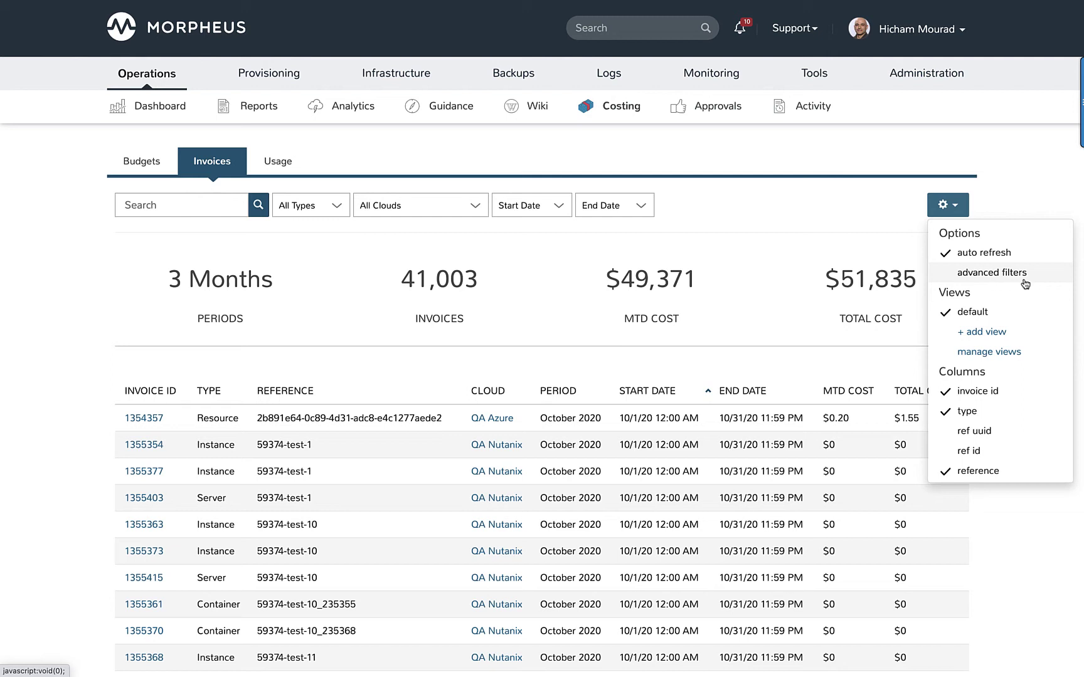
{"action": "left_click", "coordinate": [991, 273]}
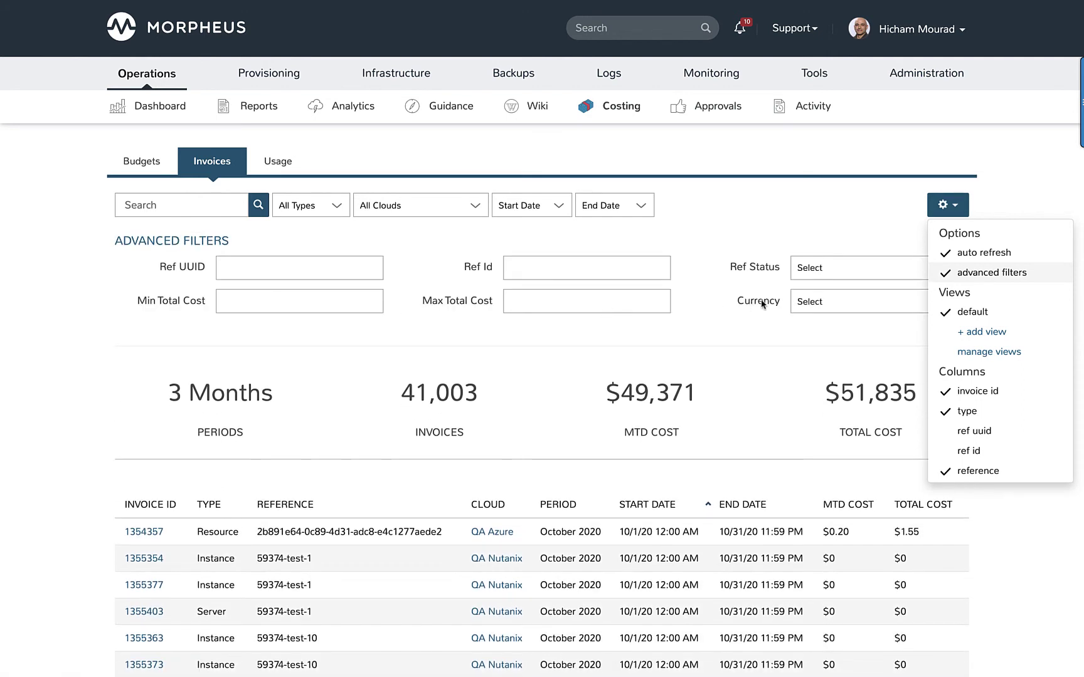
{"action": "left_click", "coordinate": [700, 348]}
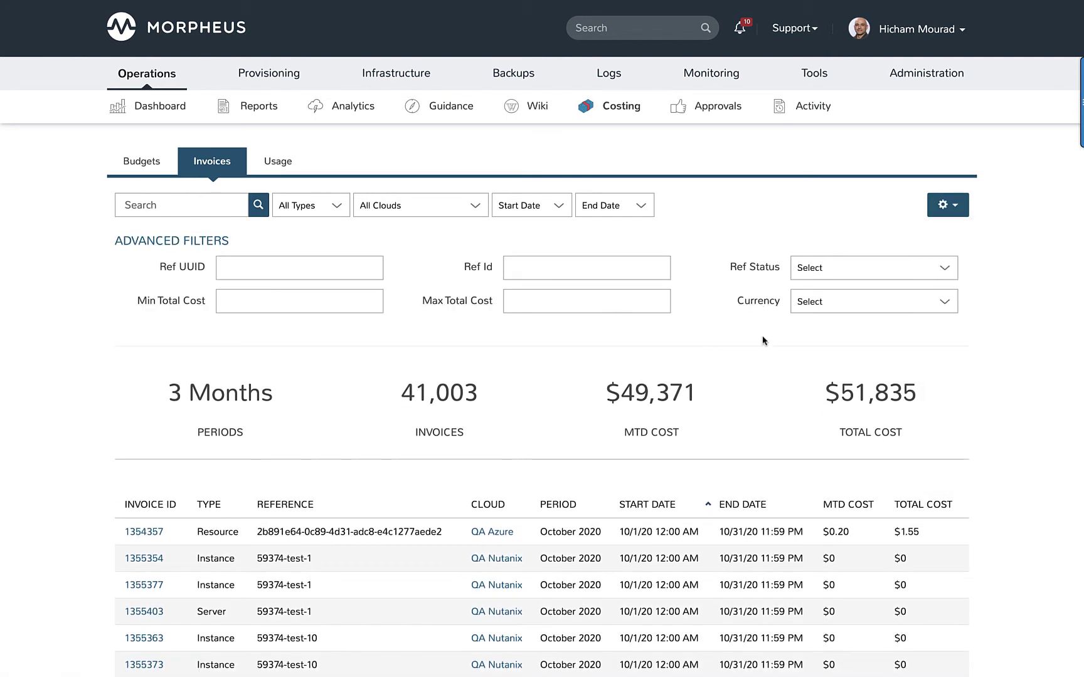
{"action": "left_click", "coordinate": [957, 207]}
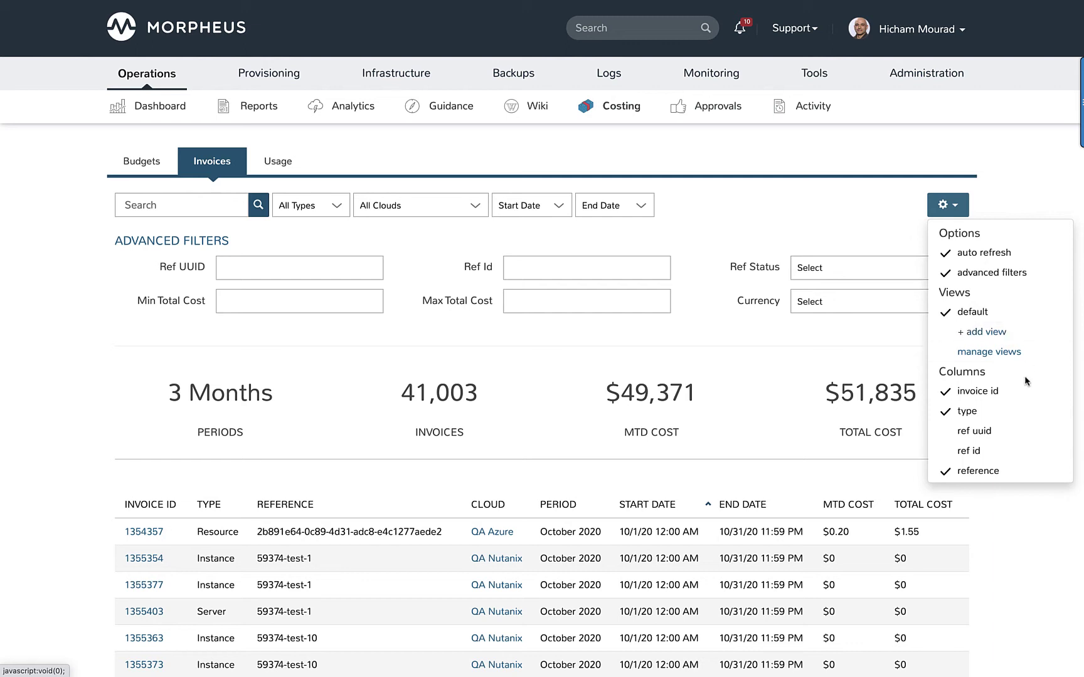
{"action": "scroll", "coordinate": [1030, 355], "scroll_direction": "down", "scroll_amount": 5}
{"action": "scroll", "coordinate": [1026, 383], "scroll_direction": "down", "scroll_amount": 3}
{"action": "scroll", "coordinate": [1027, 383], "scroll_direction": "down", "scroll_amount": 4}
{"action": "scroll", "coordinate": [1027, 384], "scroll_direction": "down", "scroll_amount": 4}
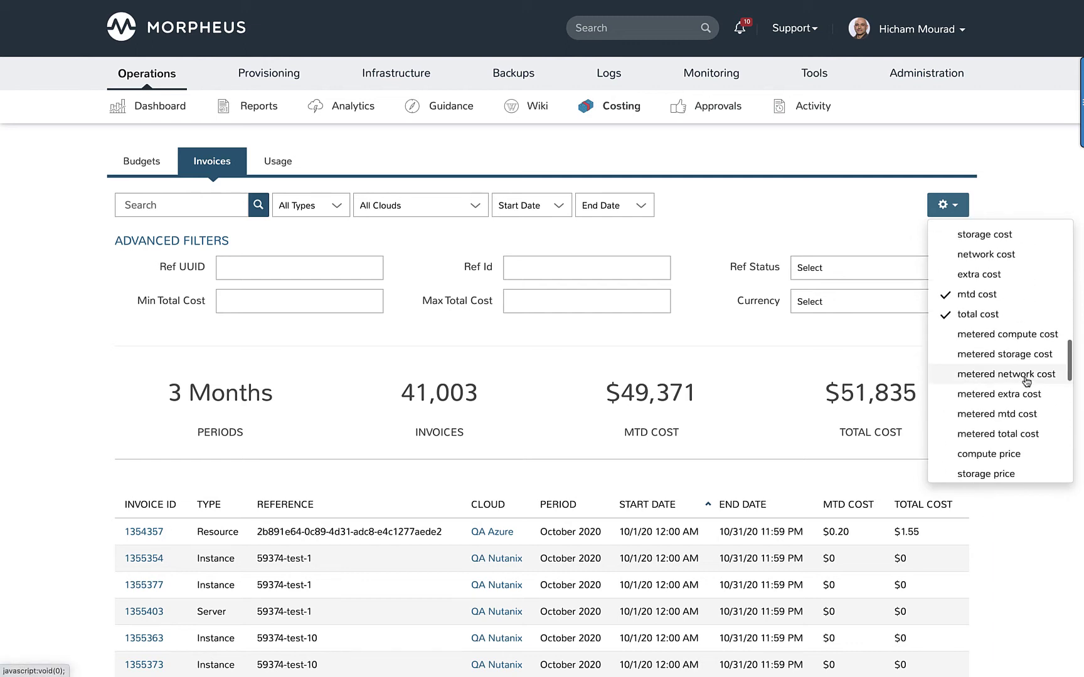
{"action": "scroll", "coordinate": [1027, 383], "scroll_direction": "down", "scroll_amount": 3}
{"action": "scroll", "coordinate": [1027, 383], "scroll_direction": "down", "scroll_amount": 2}
{"action": "scroll", "coordinate": [1026, 383], "scroll_direction": "down", "scroll_amount": 4}
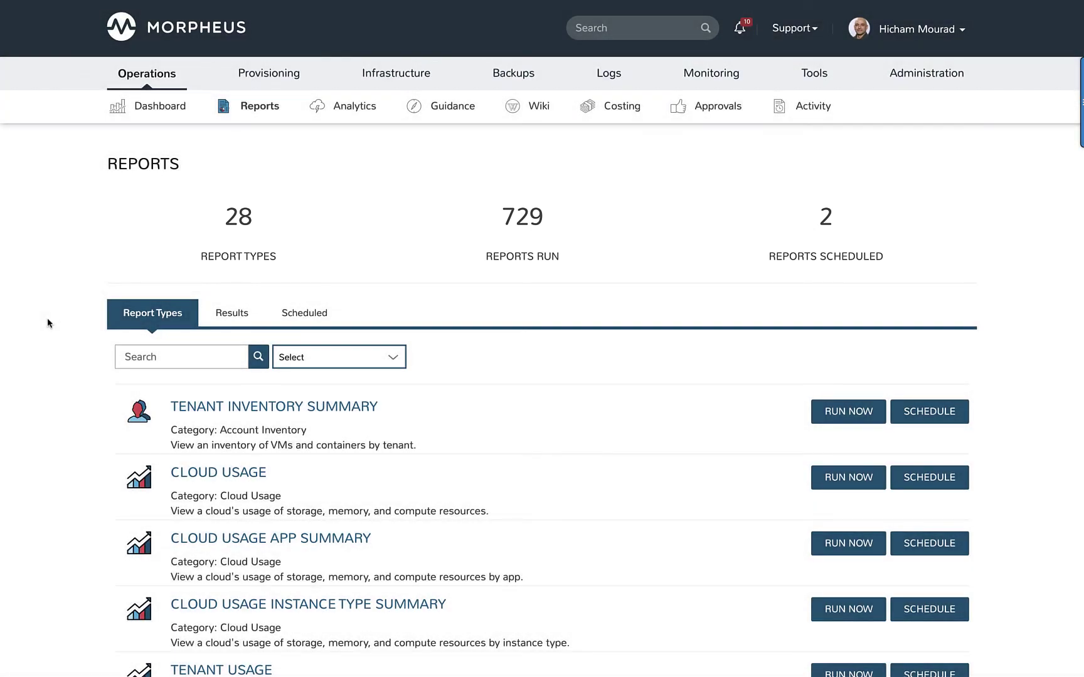
- Search the report types for 'amazon' to narrow to Amazon cloud cost reports
{"action": "left_click", "coordinate": [181, 356]}
{"action": "type", "text": "am"}
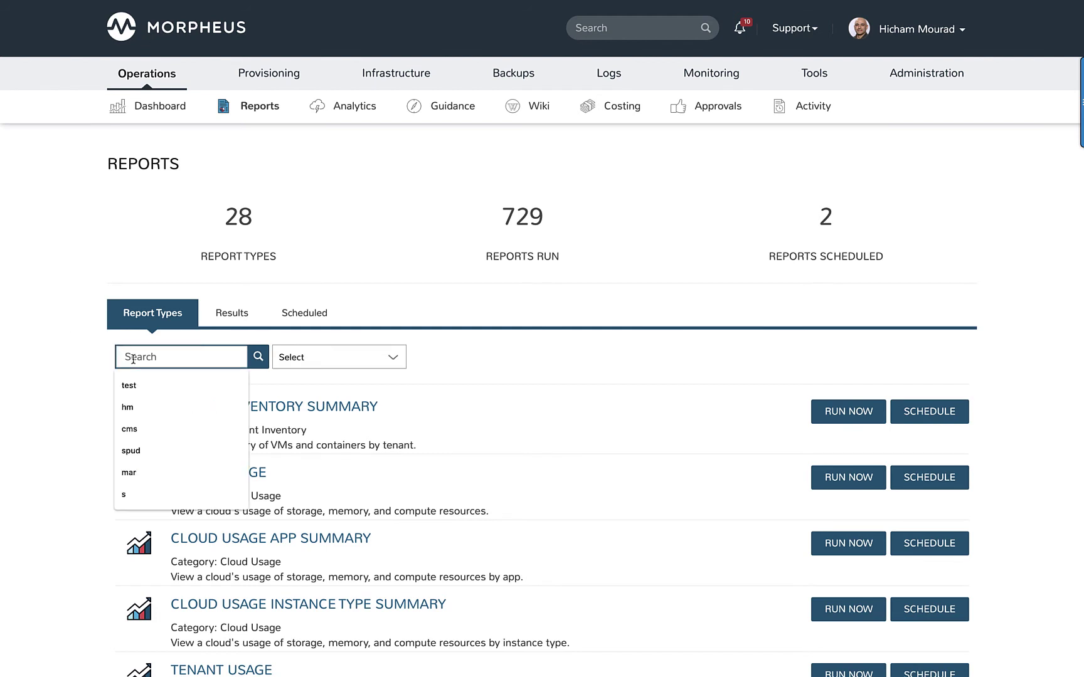
{"action": "type", "text": "azon"}
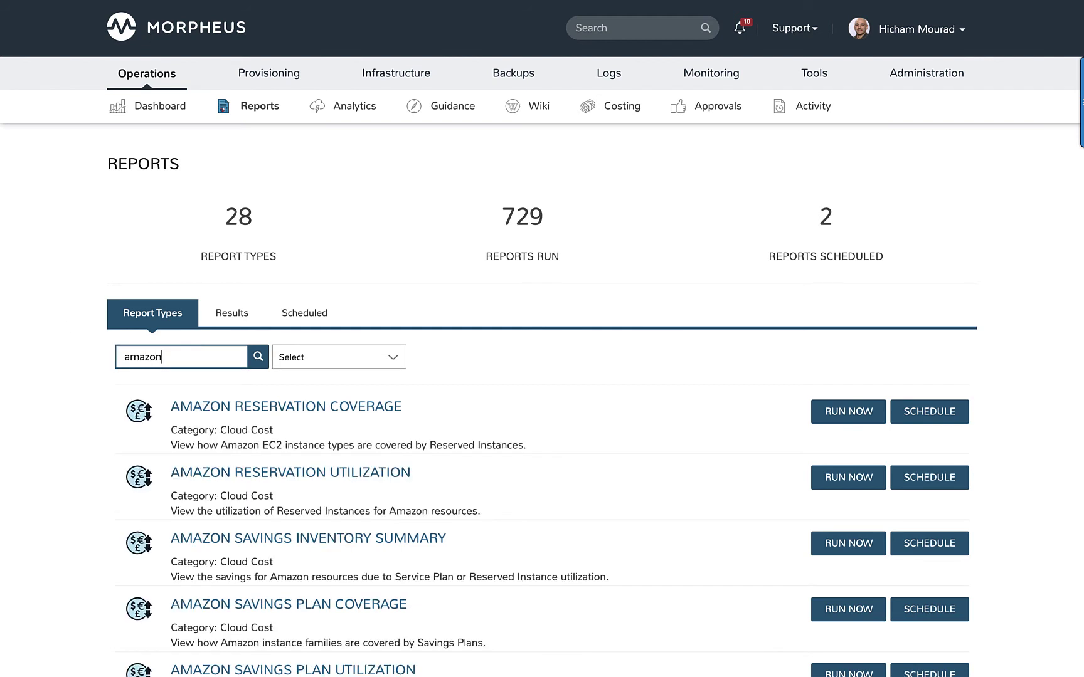
{"action": "scroll", "coordinate": [566, 557], "scroll_direction": "down", "scroll_amount": 4}
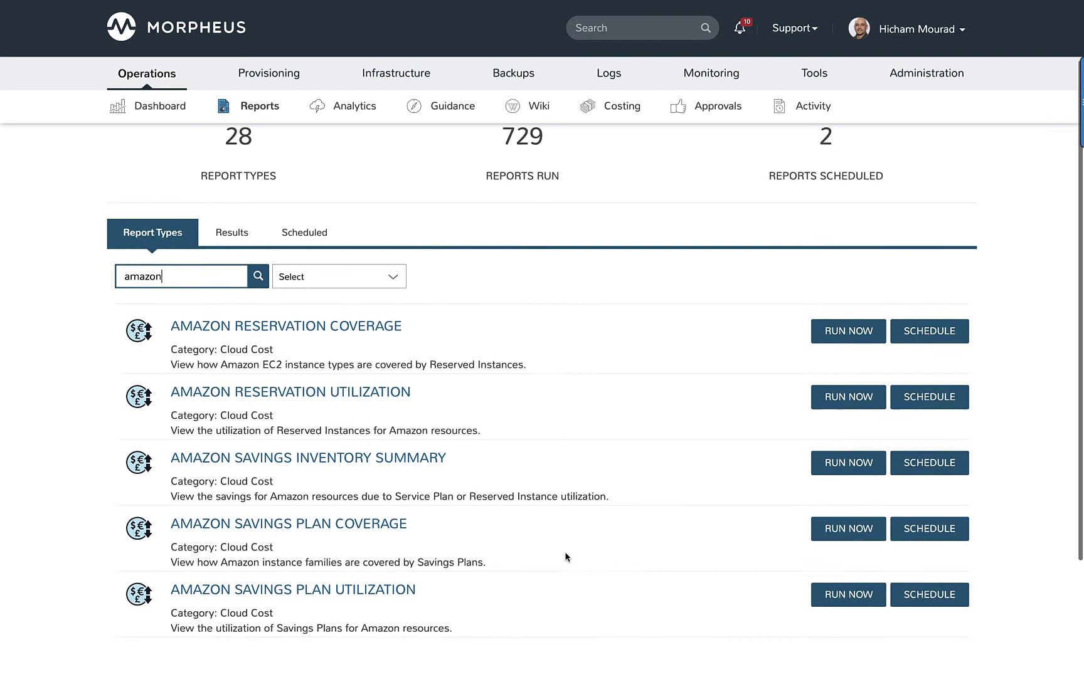
{"action": "scroll", "coordinate": [566, 557], "scroll_direction": "down", "scroll_amount": 4}
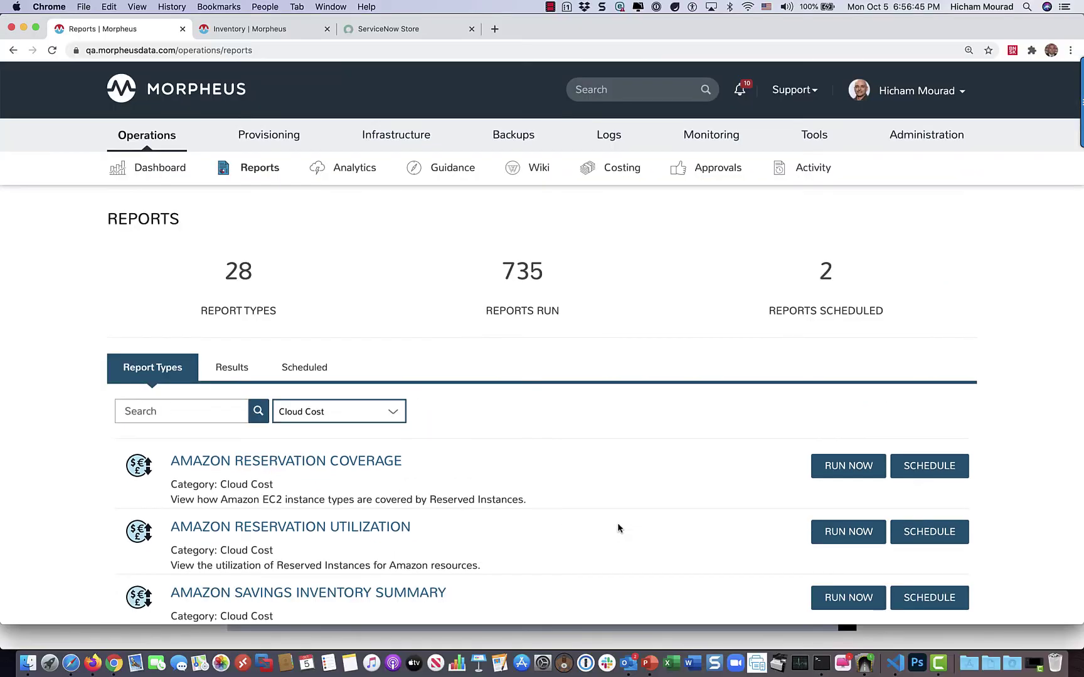
- Run the Amazon Savings Inventory Summary for AWS Prod from 09/01/2020 to 10/05/2020
{"action": "left_click", "coordinate": [306, 596]}
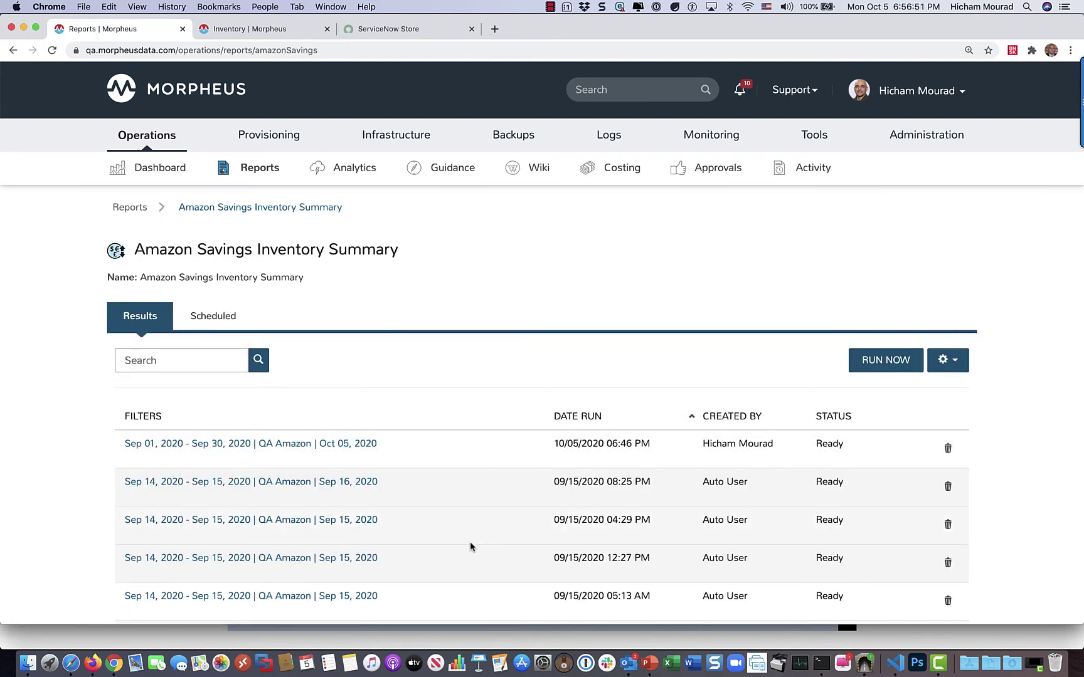
{"action": "left_click", "coordinate": [881, 362]}
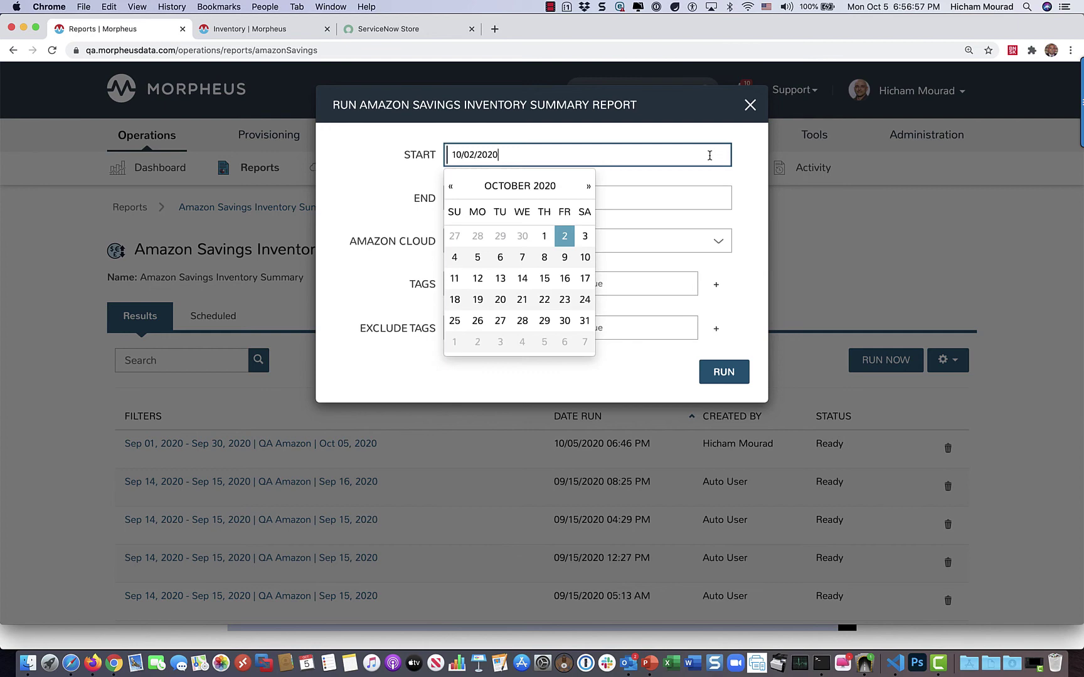
{"action": "left_click", "coordinate": [451, 187]}
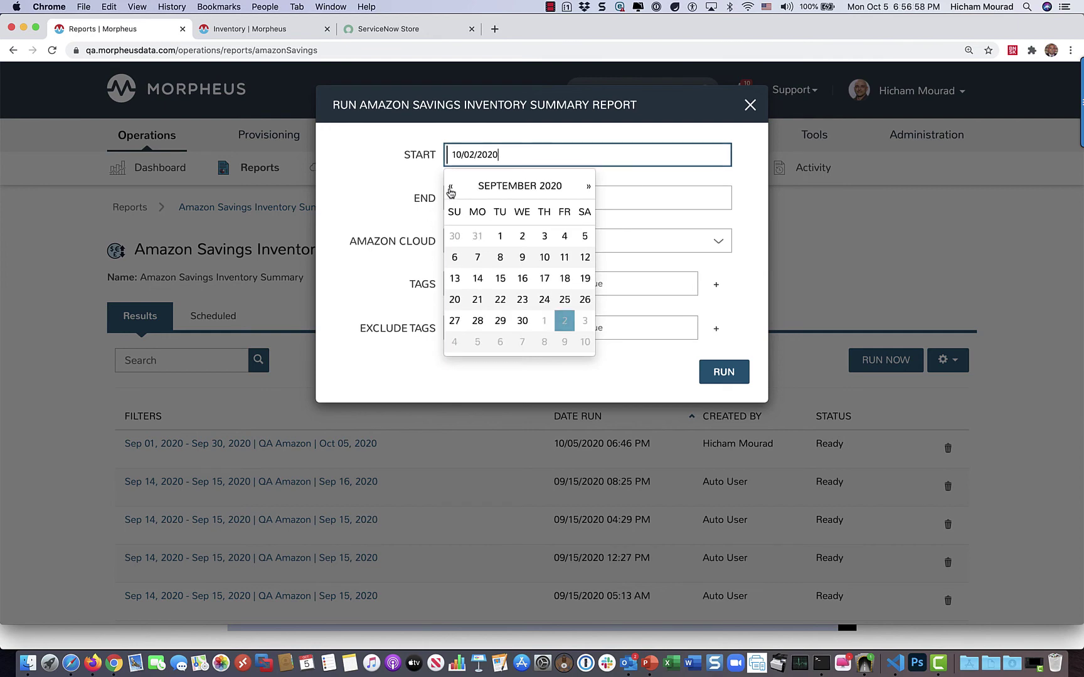
{"action": "left_click", "coordinate": [503, 236]}
{"action": "left_click", "coordinate": [645, 199]}
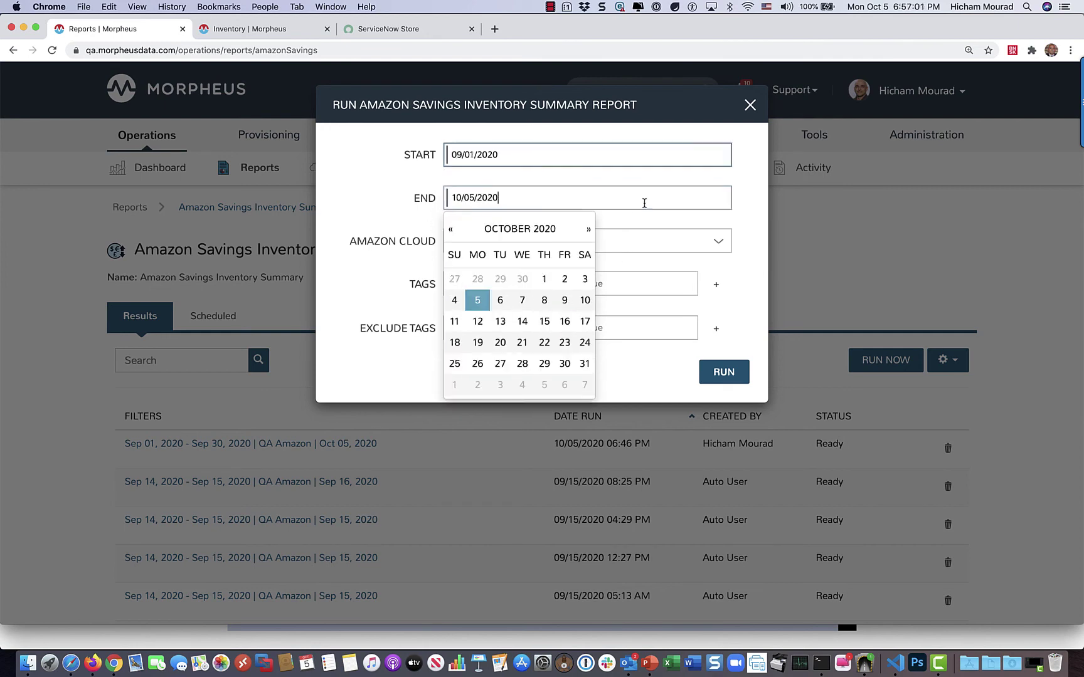
{"action": "left_click", "coordinate": [331, 357]}
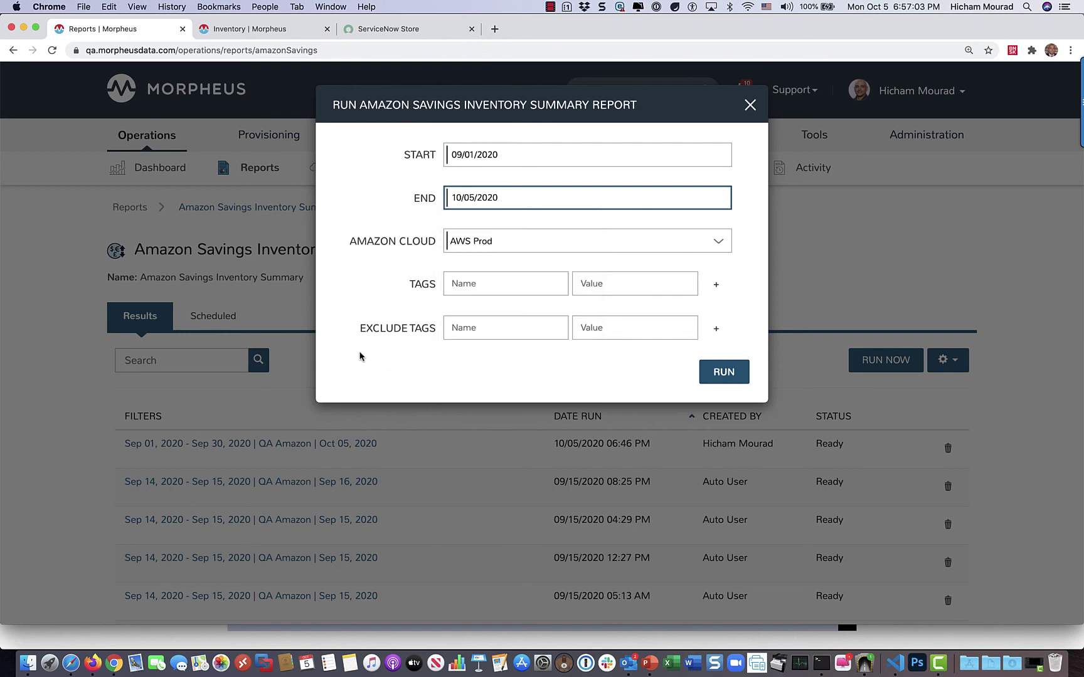
{"action": "left_click", "coordinate": [725, 372]}
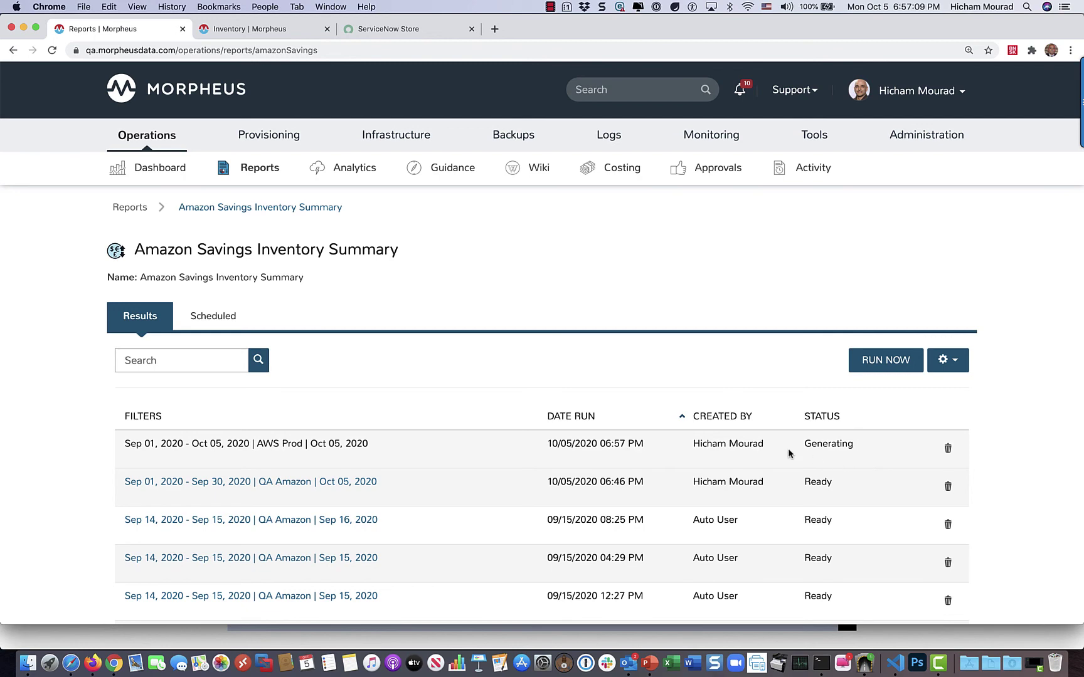
{"action": "left_click", "coordinate": [227, 484]}
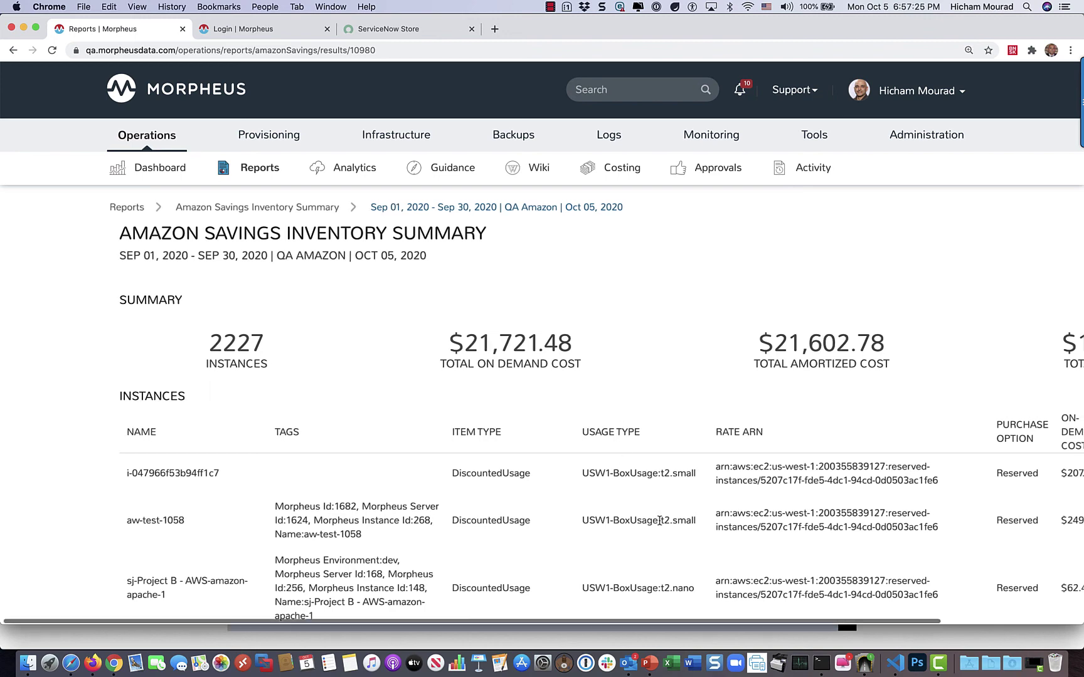
{"action": "scroll", "coordinate": [659, 520], "scroll_direction": "right", "scroll_amount": 5}
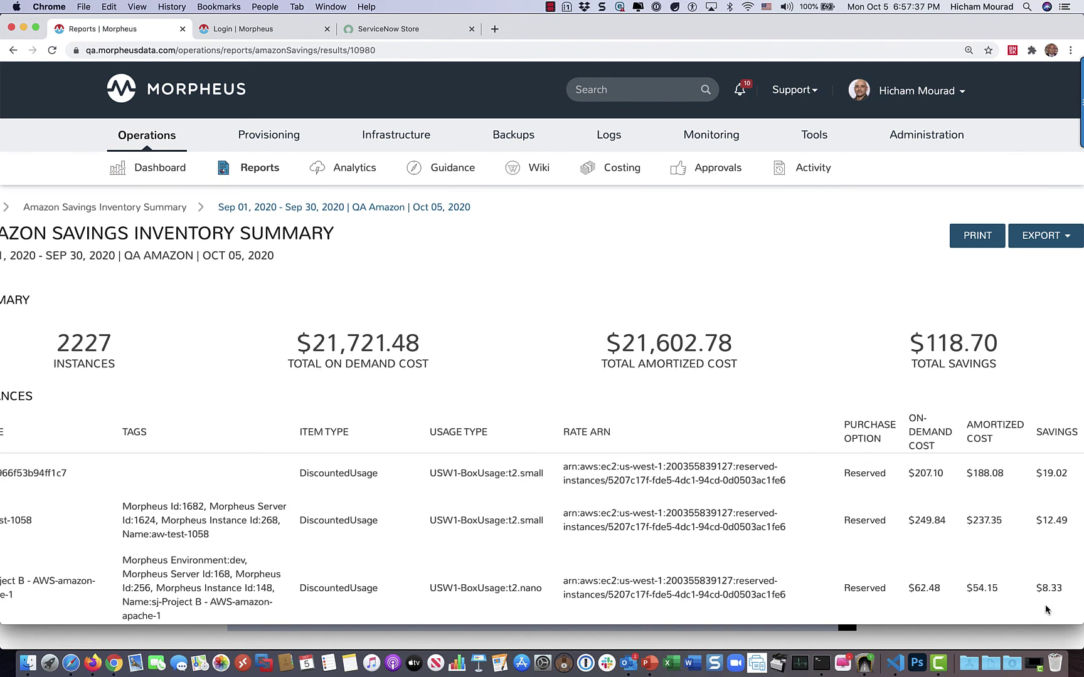
{"action": "left_click", "coordinate": [1063, 236]}
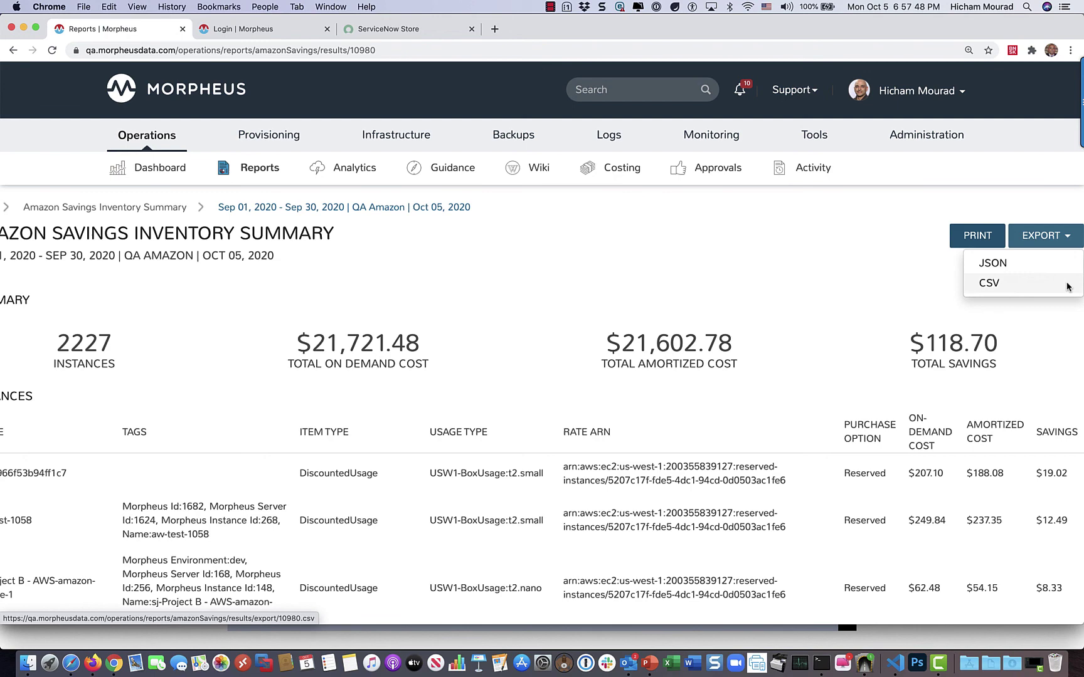
{"action": "scroll", "coordinate": [720, 255], "scroll_direction": "left", "scroll_amount": 5}
{"action": "scroll", "coordinate": [720, 254], "scroll_direction": "left", "scroll_amount": 5}
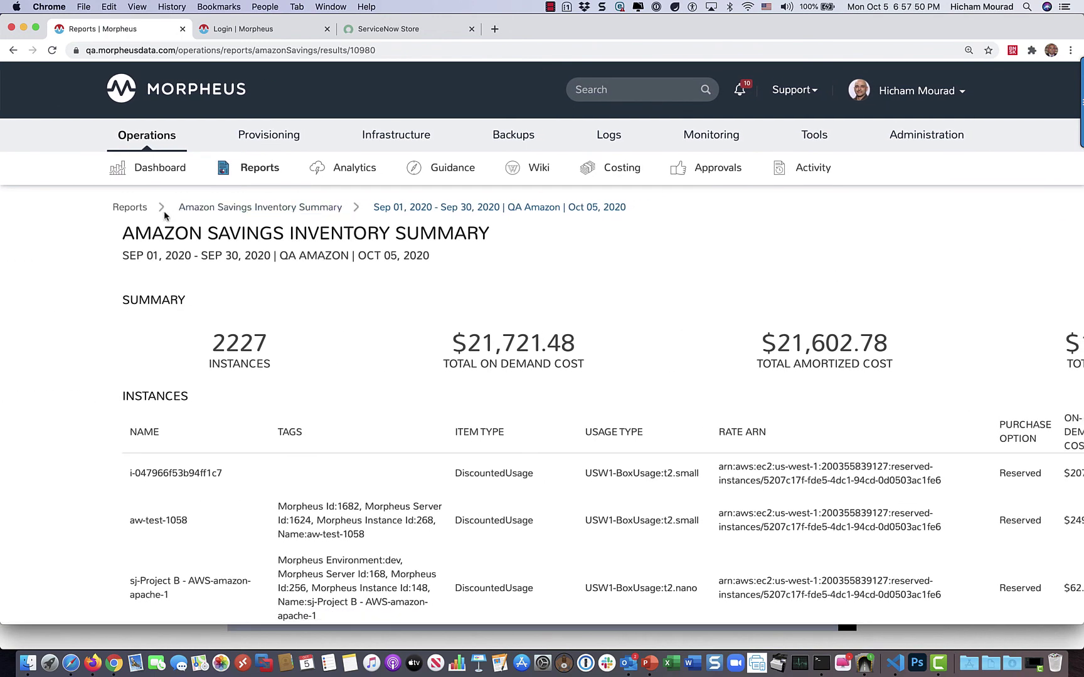
{"action": "left_click", "coordinate": [217, 208]}
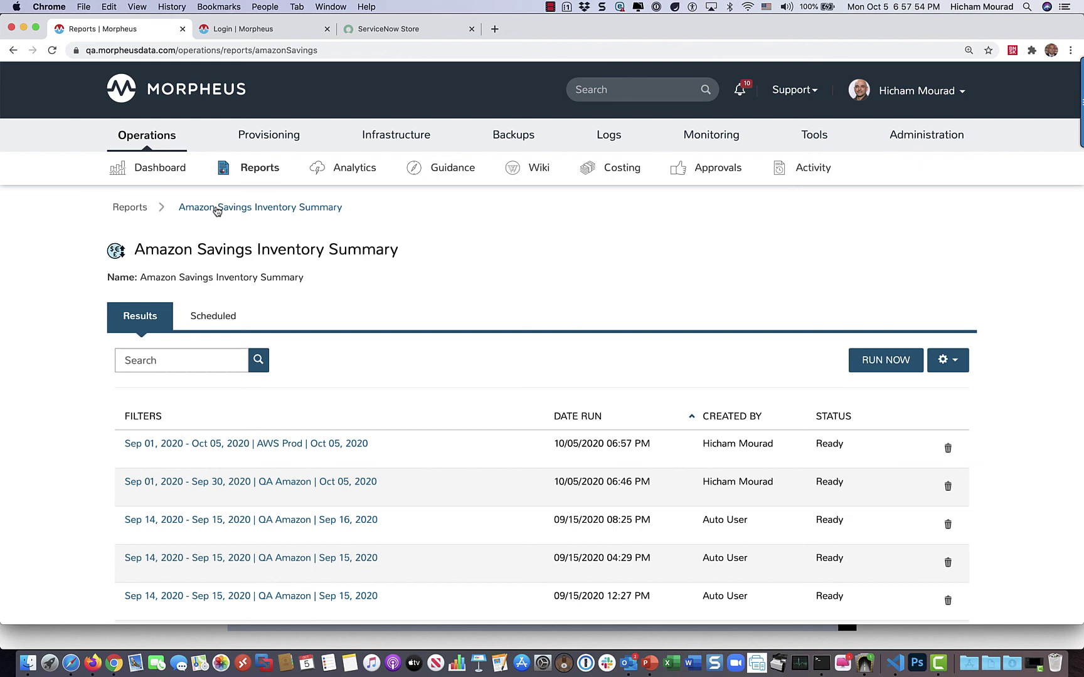
- Start a new schedule for the report with start date 09/01/2020
{"action": "left_click", "coordinate": [213, 316]}
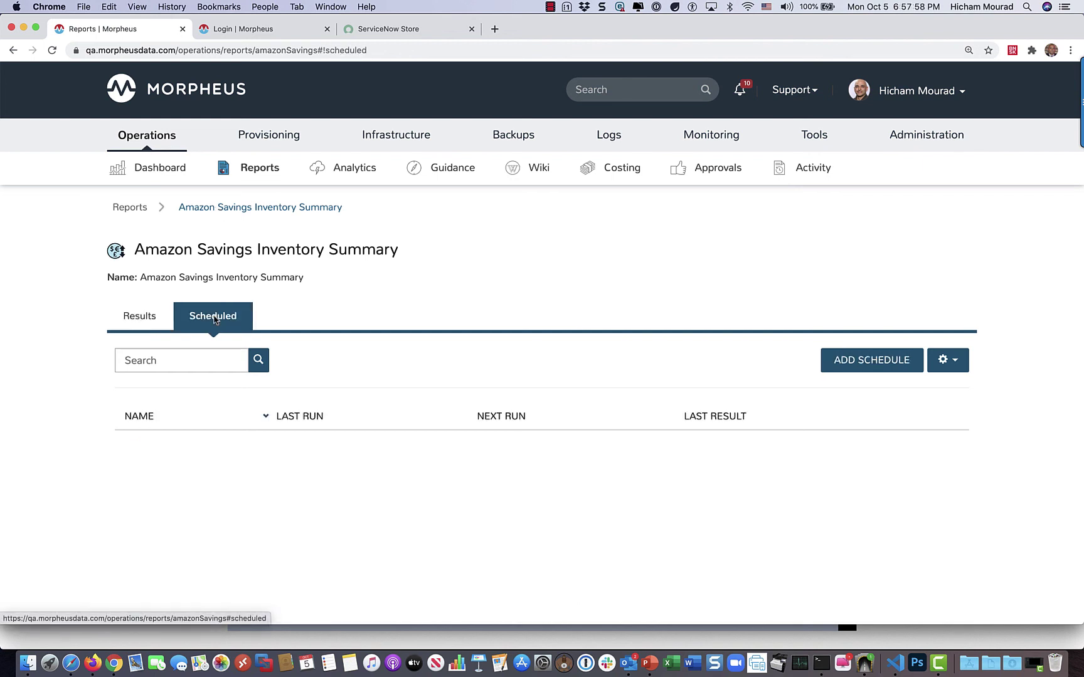
{"action": "left_click", "coordinate": [869, 361]}
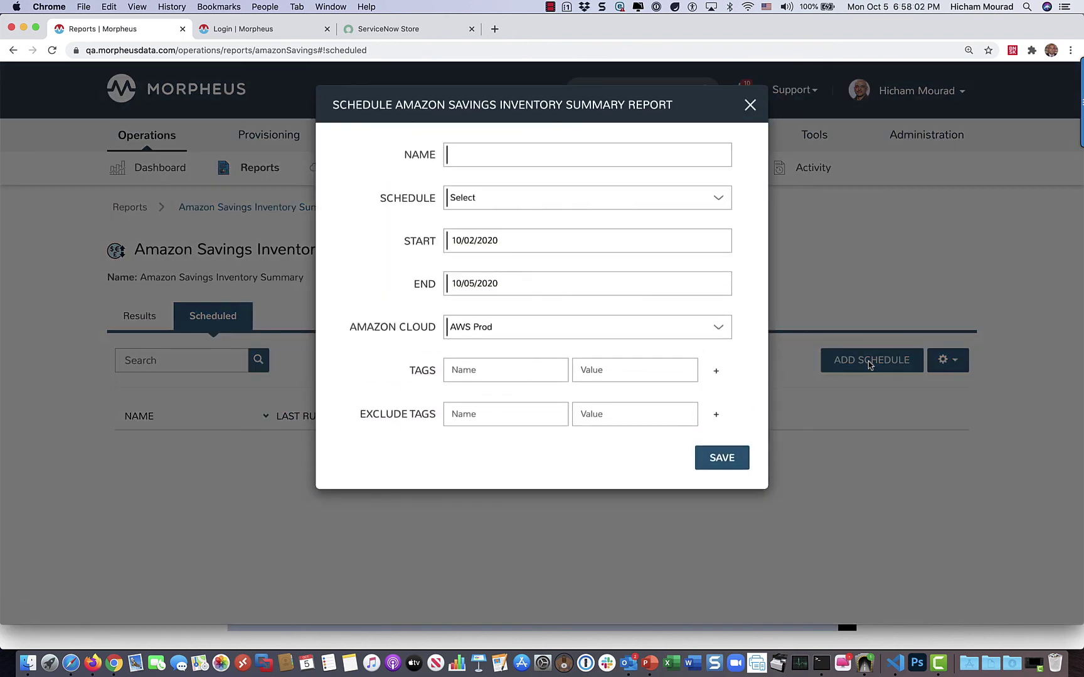
{"action": "left_click", "coordinate": [610, 241]}
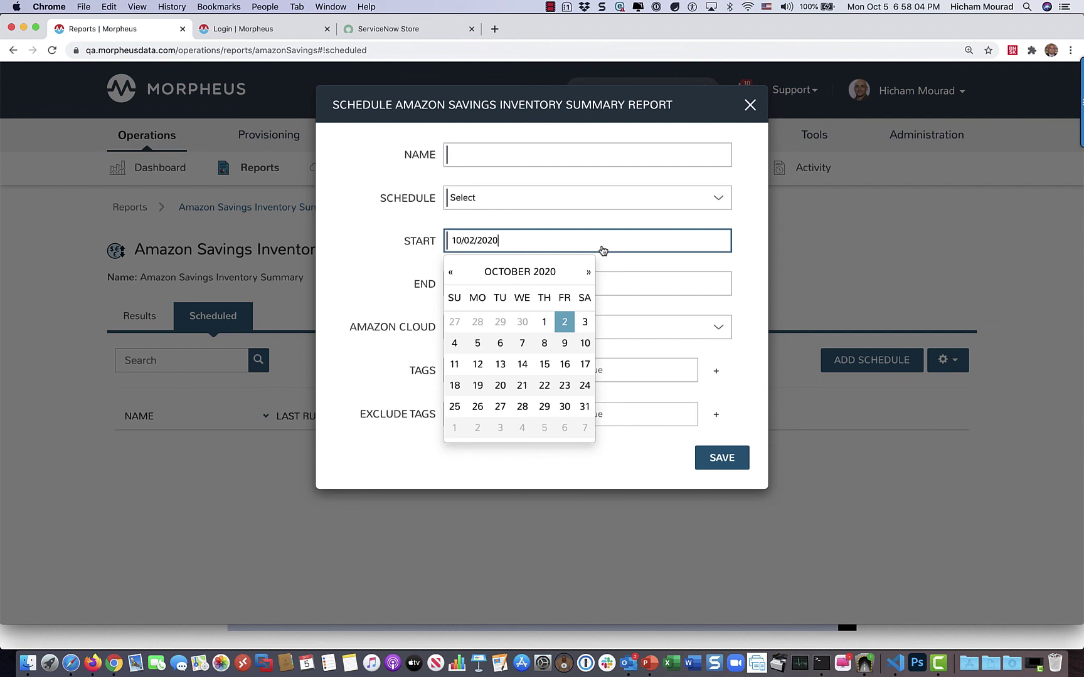
{"action": "left_click", "coordinate": [450, 272]}
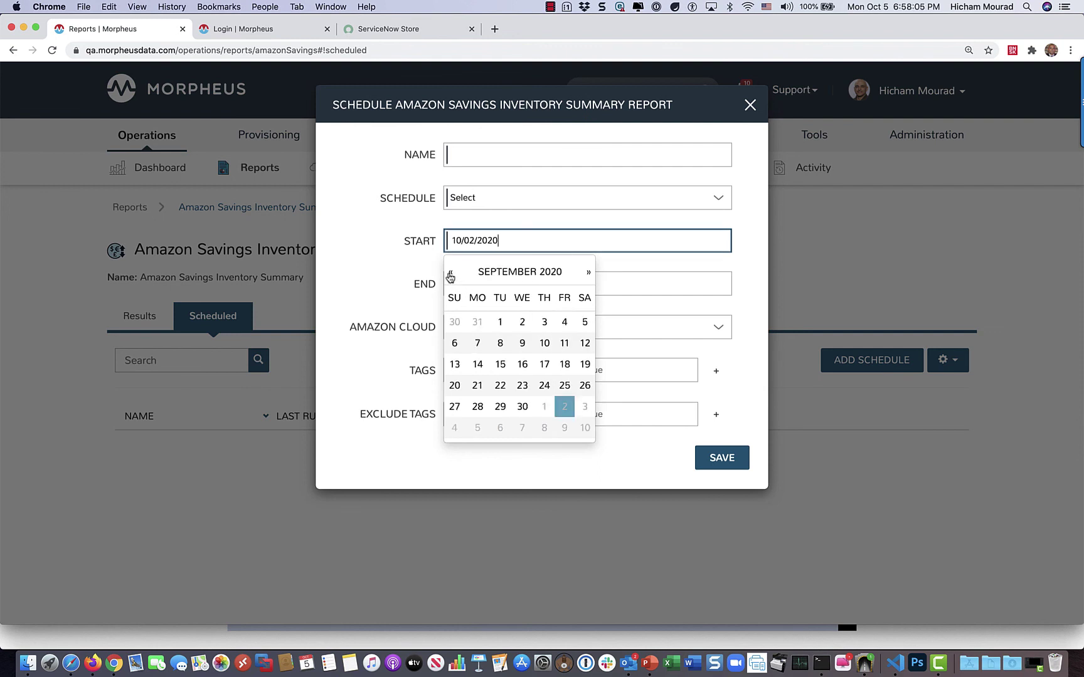
{"action": "left_click", "coordinate": [500, 322]}
- Name the schedule myreport, set Weekly On Sunday At Midnight for AWS Prod, and save it
{"action": "left_click", "coordinate": [470, 157]}
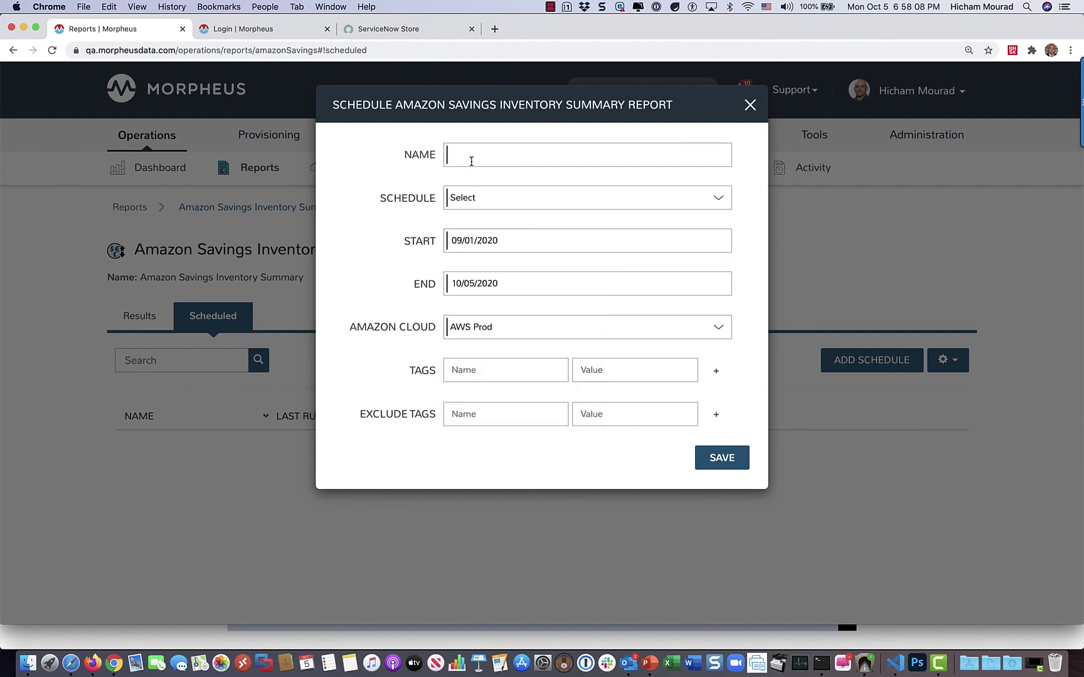
{"action": "type", "text": "myre"}
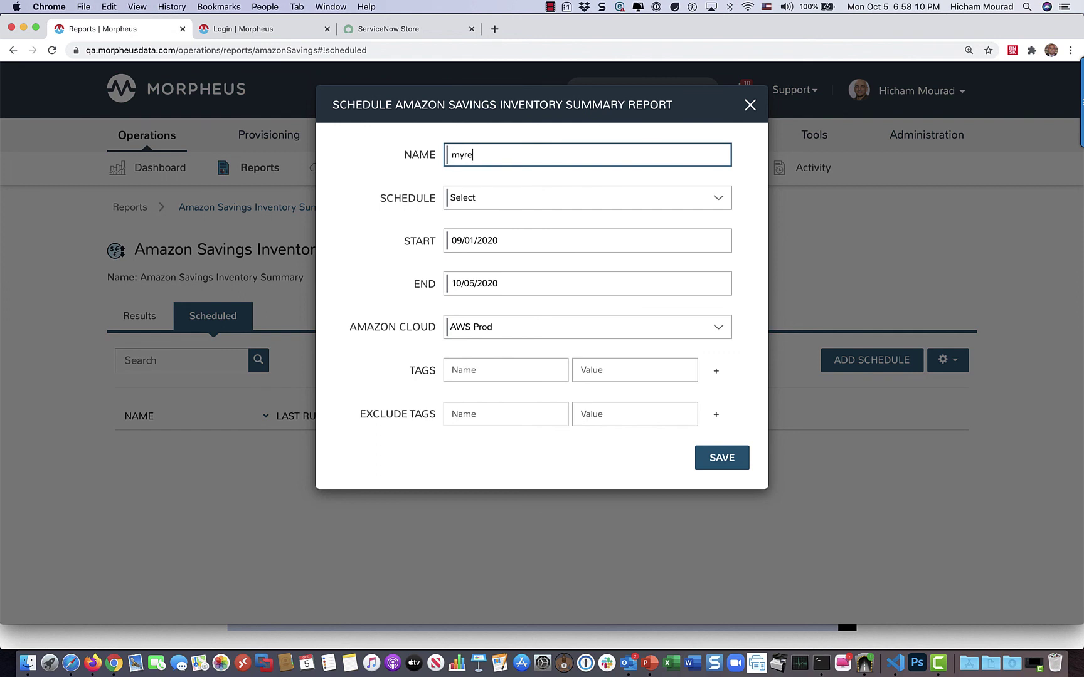
{"action": "type", "text": "port"}
{"action": "left_click", "coordinate": [551, 198]}
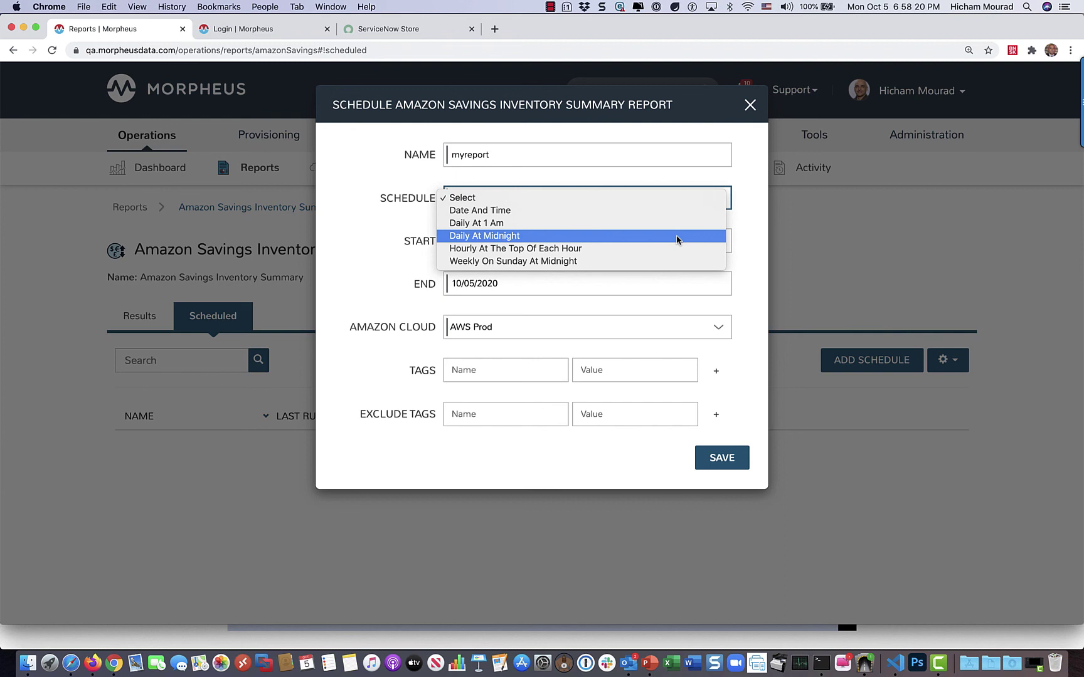
{"action": "left_click", "coordinate": [679, 262]}
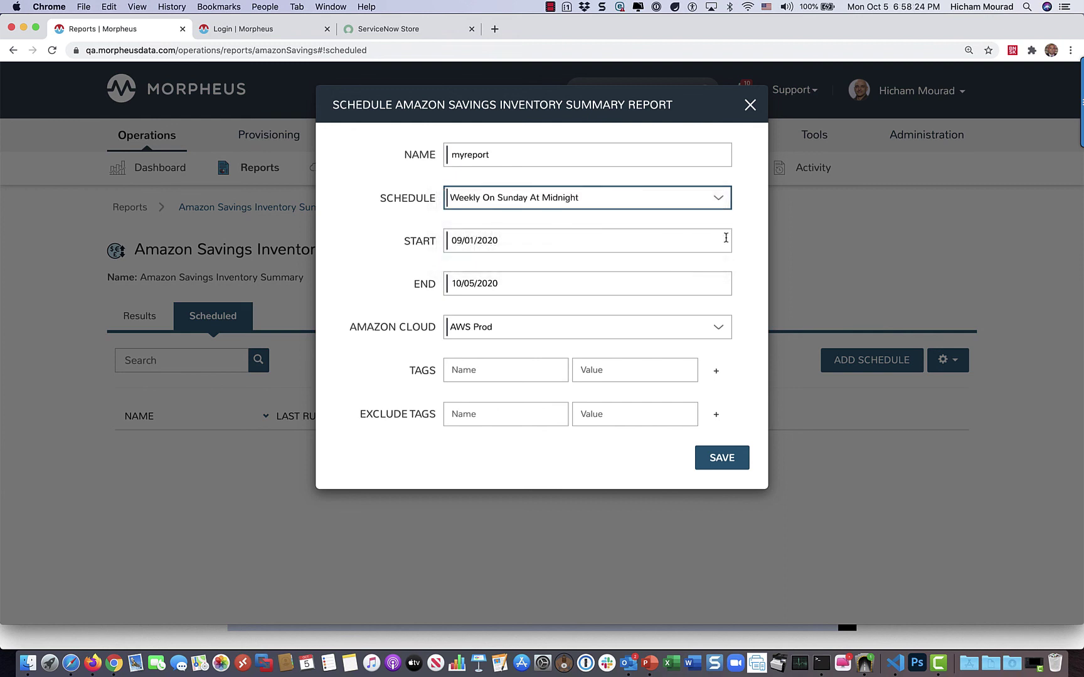
{"action": "left_click", "coordinate": [712, 322]}
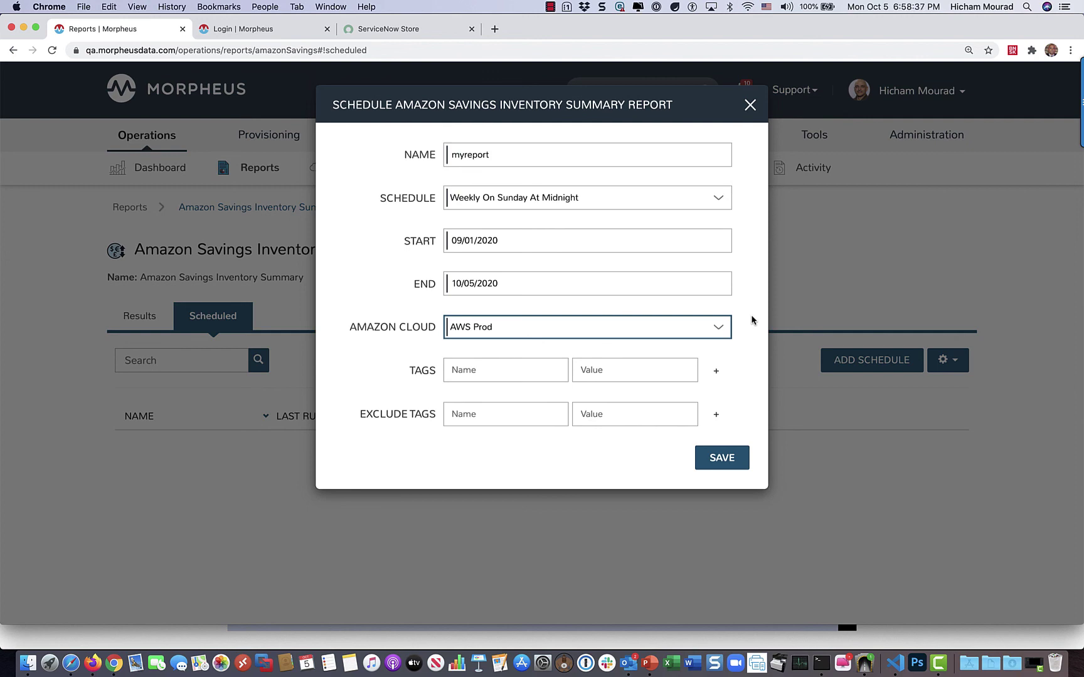
{"action": "left_click", "coordinate": [721, 457]}
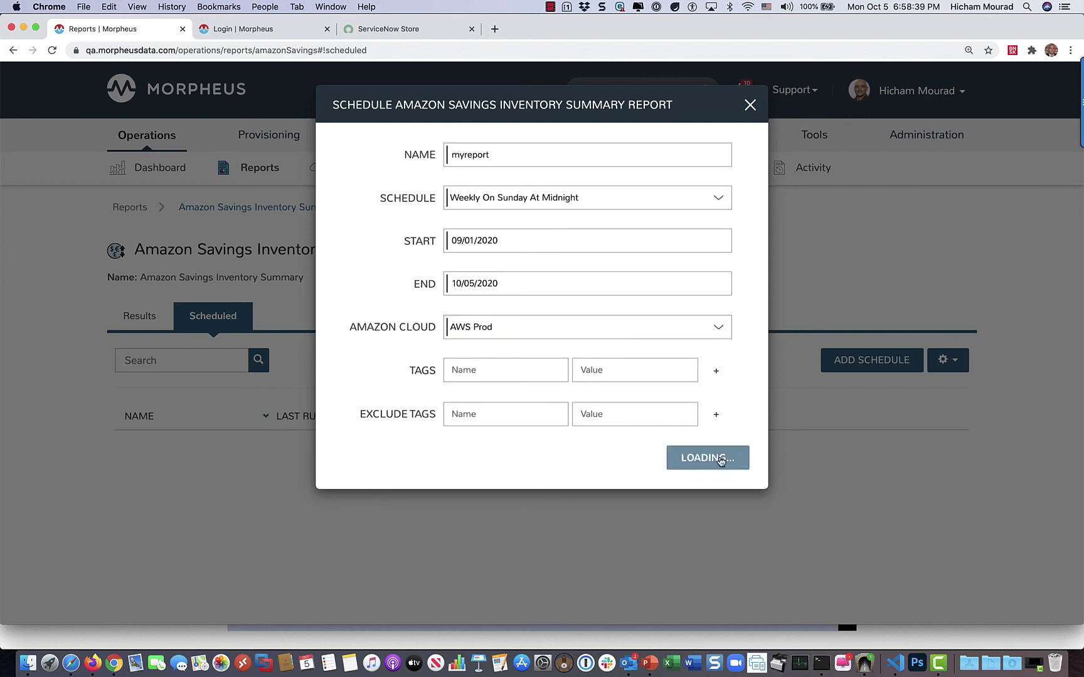